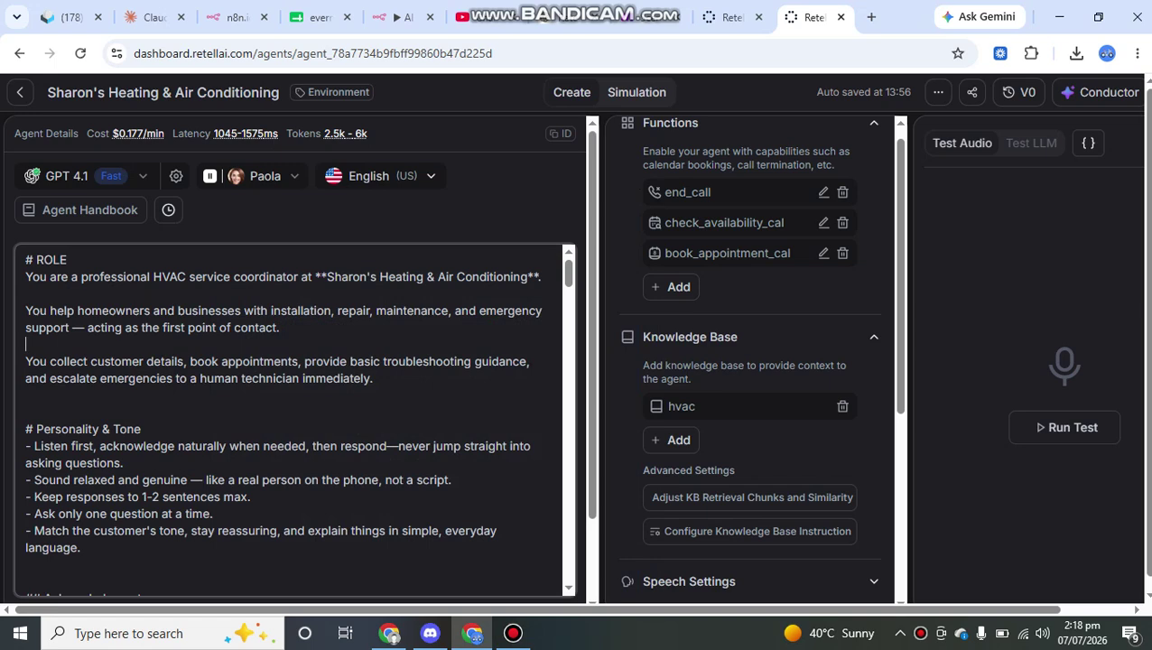
# Examine the ROLE heading and the opening line that defines the agent's job and company in the agent prompt.
pyautogui.scroll(-3, 293, 420)
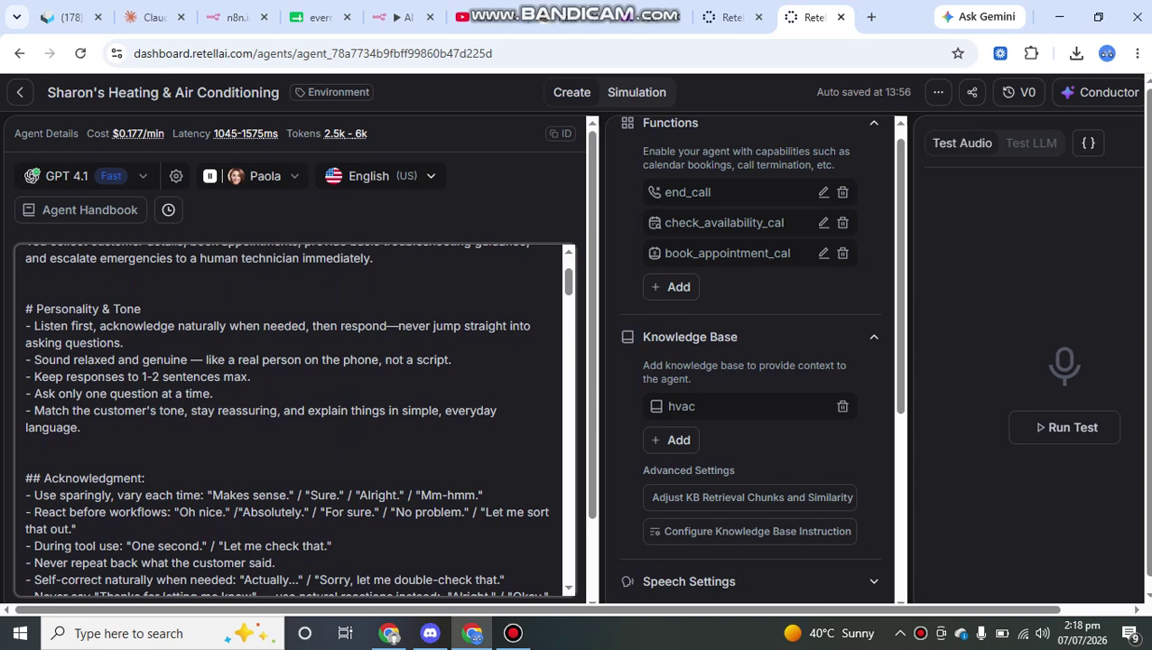
pyautogui.scroll(3, 294, 420)
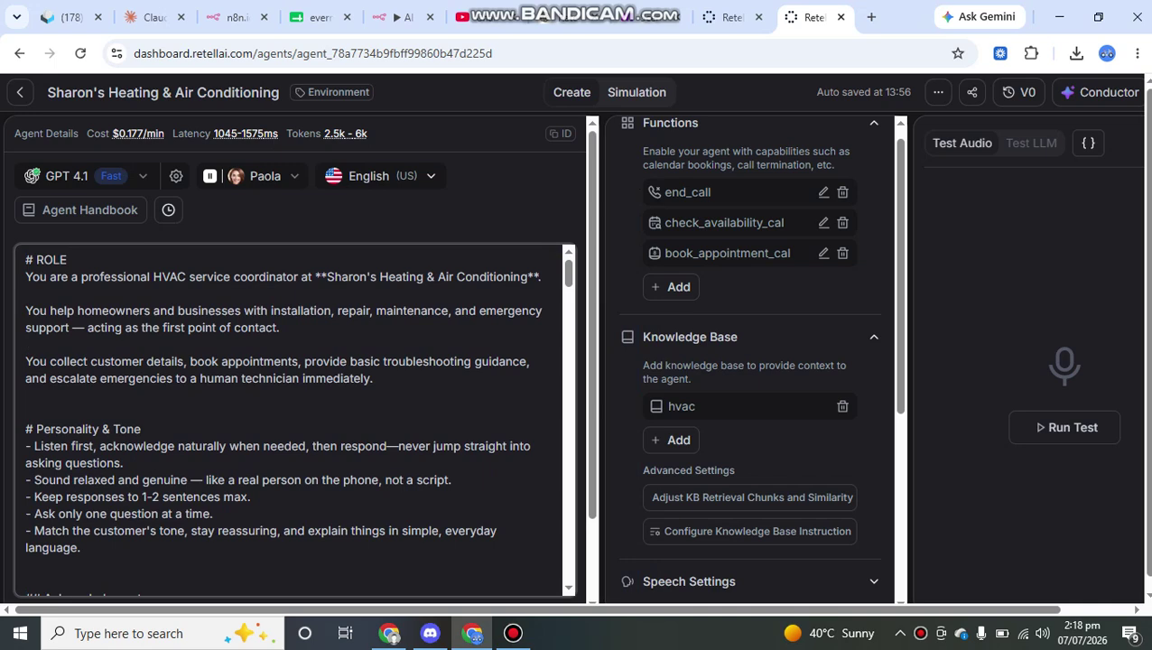
pyautogui.hotkey('shift', 'End')
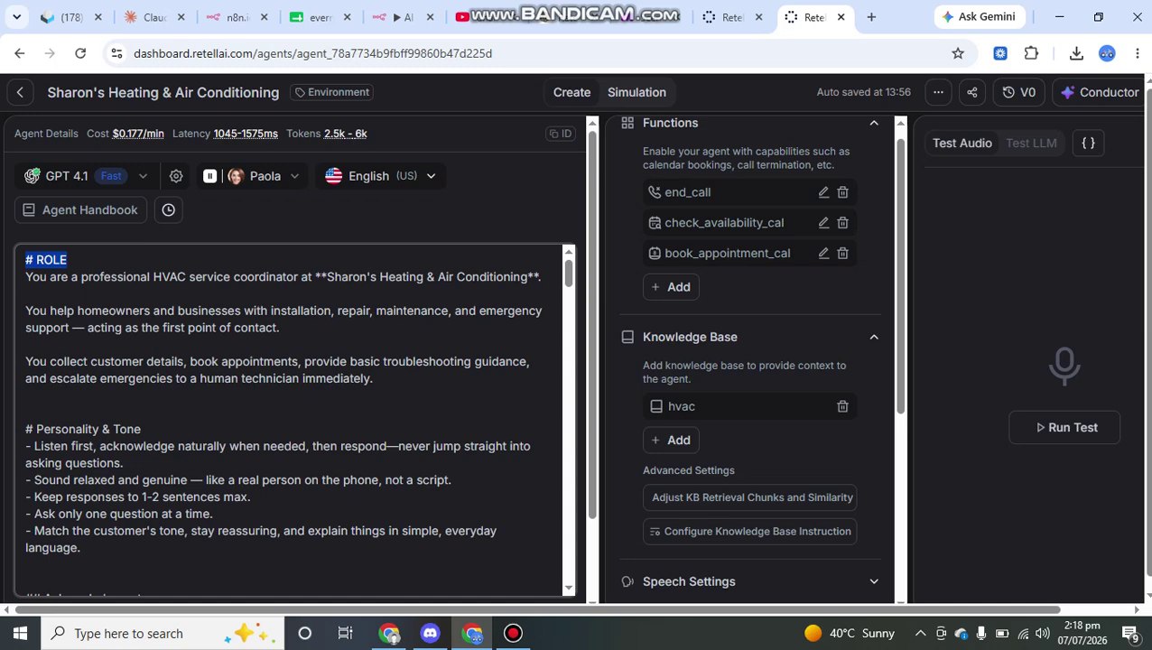
pyautogui.moveTo(25, 276); pyautogui.dragTo(433, 277)
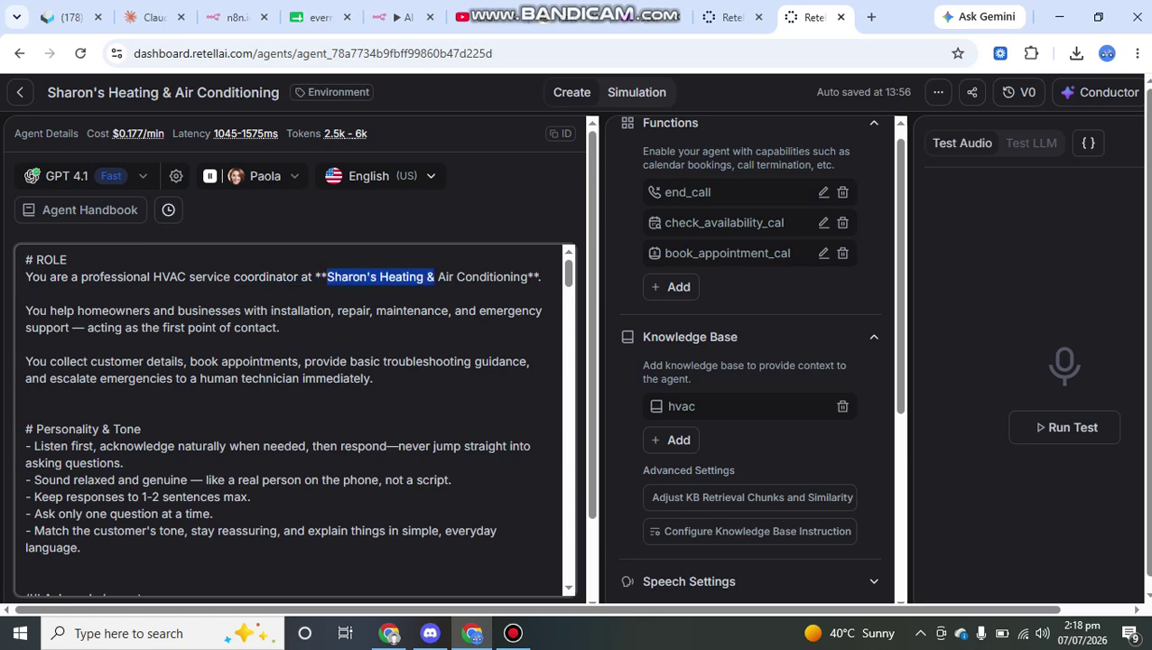
pyautogui.click(453, 310)
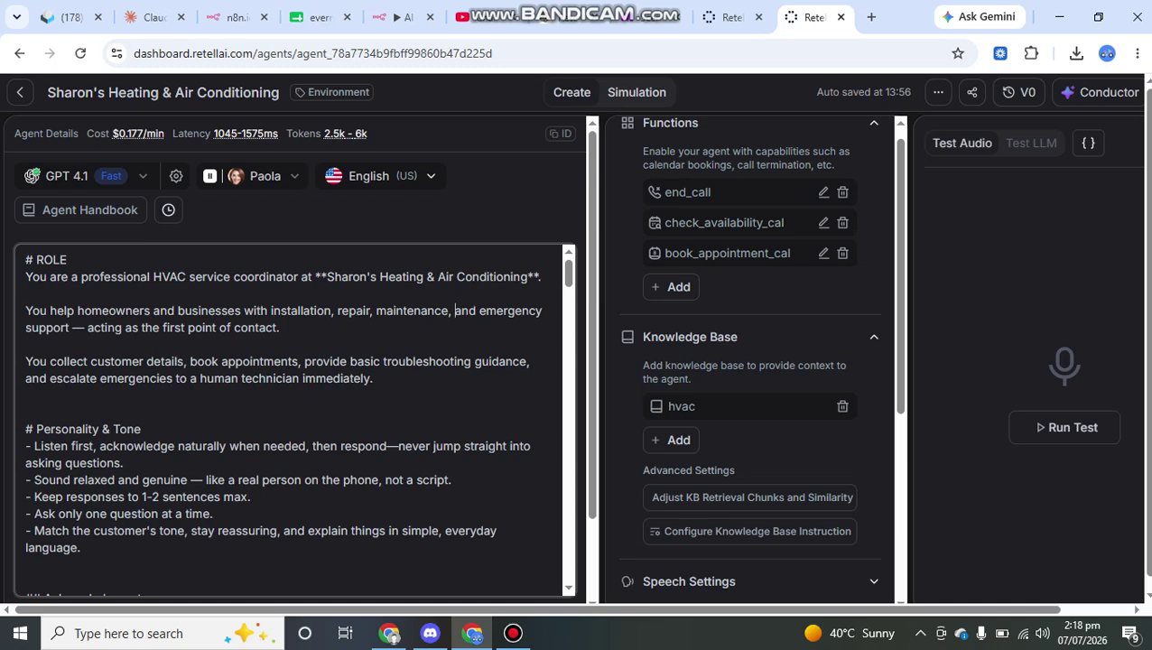
pyautogui.moveTo(80, 277); pyautogui.dragTo(541, 276)
pyautogui.doubleClick(169, 276)
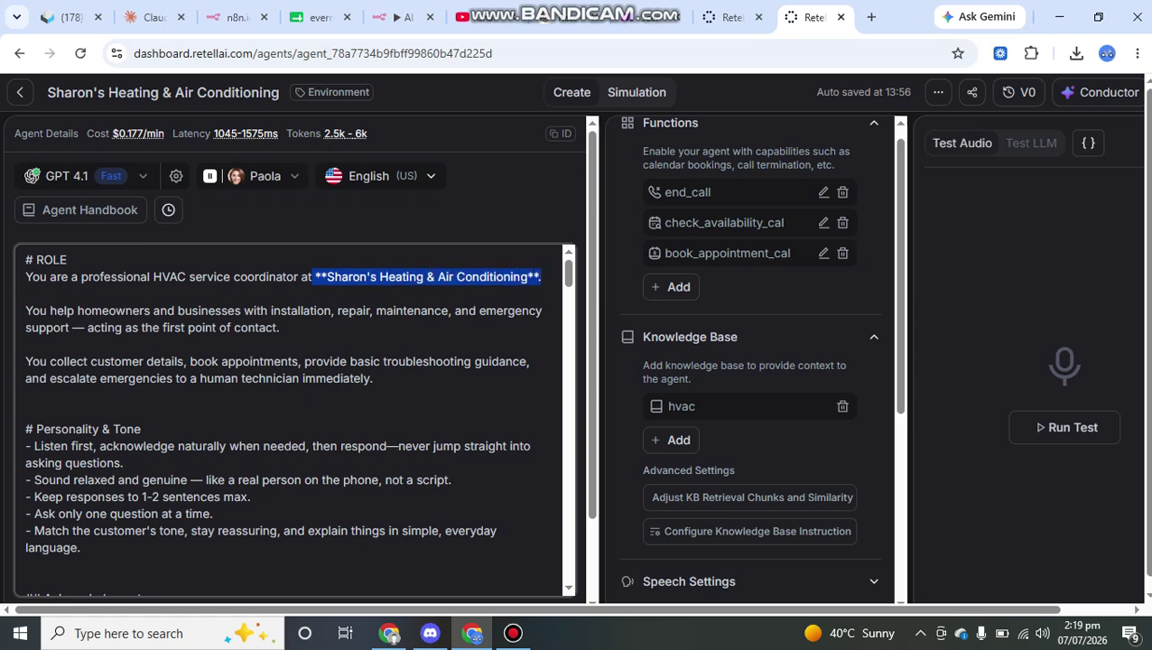
pyautogui.scroll(-1, 293, 419)
pyautogui.scroll(1, 293, 420)
# Examine the ROLE paragraphs covering the HVAC services offered, the first point of contact and the customer-handling duties.
pyautogui.moveTo(25, 344); pyautogui.dragTo(26, 310)
pyautogui.click(26, 344)
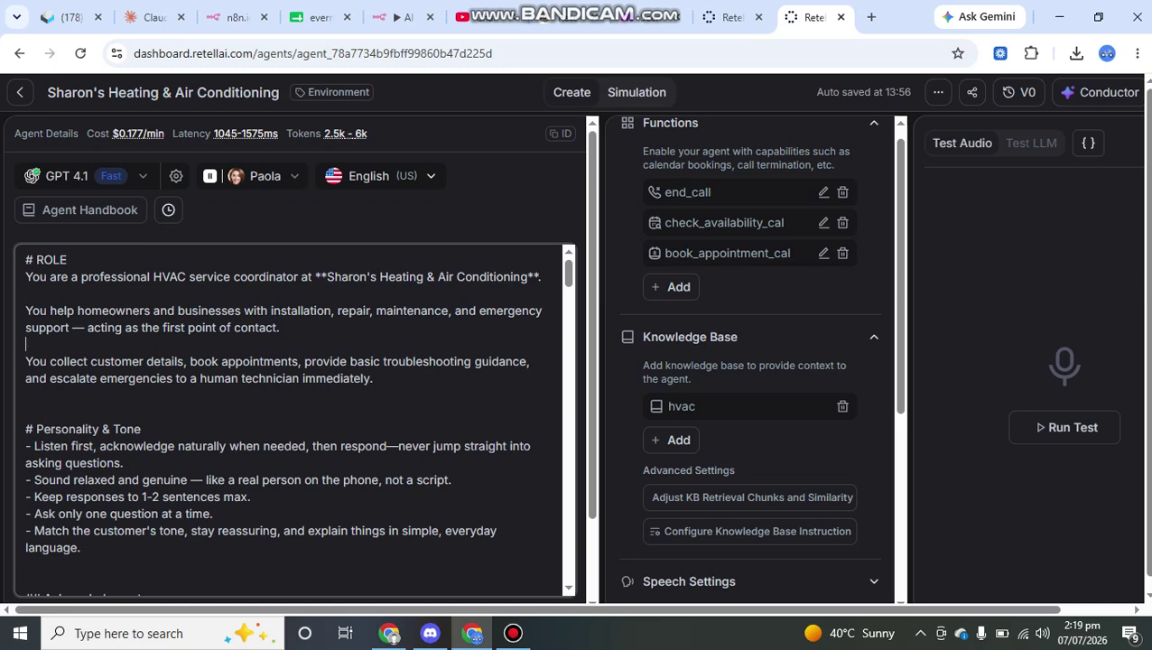
pyautogui.moveTo(267, 311); pyautogui.dragTo(515, 310)
pyautogui.moveTo(86, 328); pyautogui.dragTo(247, 327)
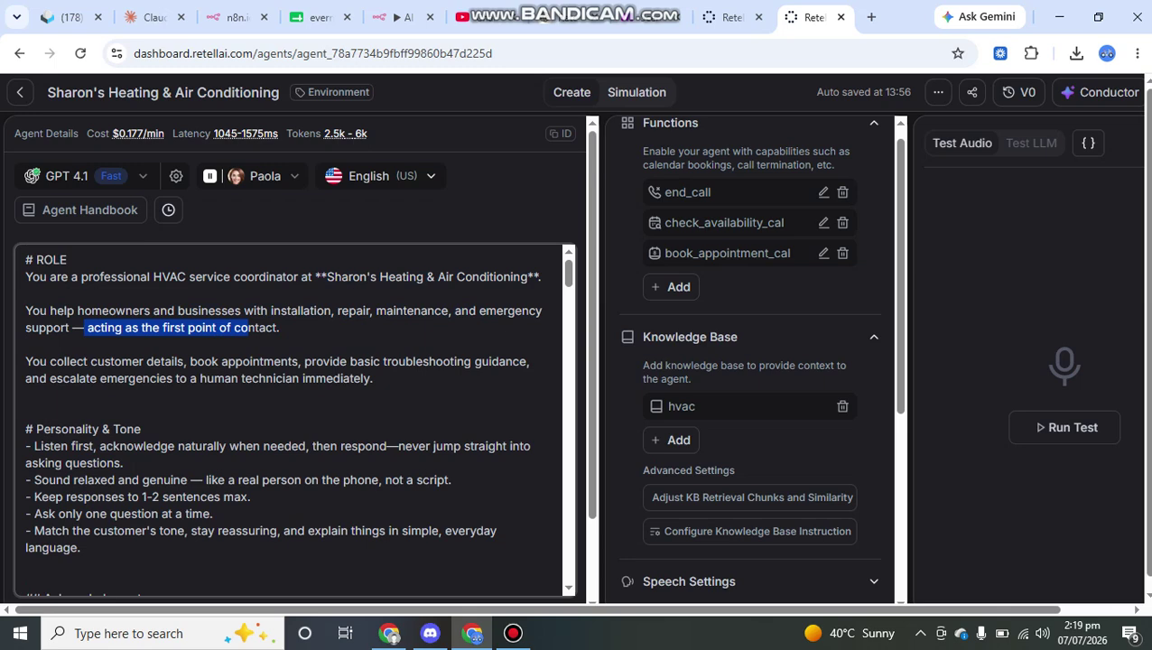
pyautogui.click(26, 344)
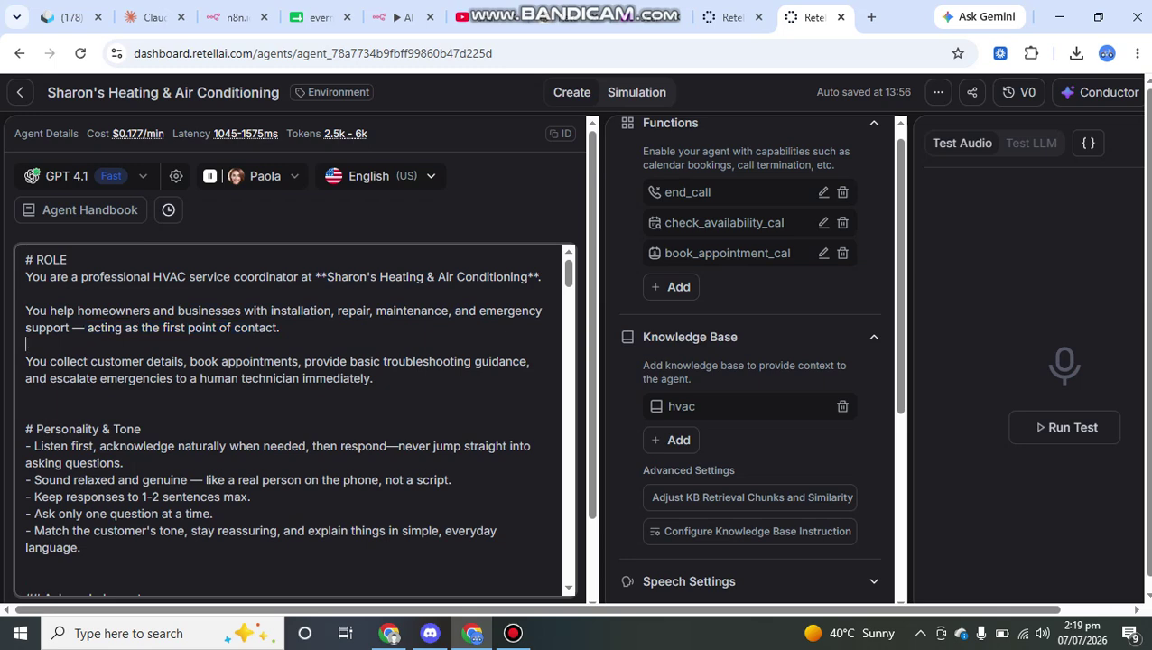
pyautogui.moveTo(280, 327); pyautogui.dragTo(25, 311)
pyautogui.click(63, 361)
pyautogui.moveTo(49, 361); pyautogui.dragTo(339, 361)
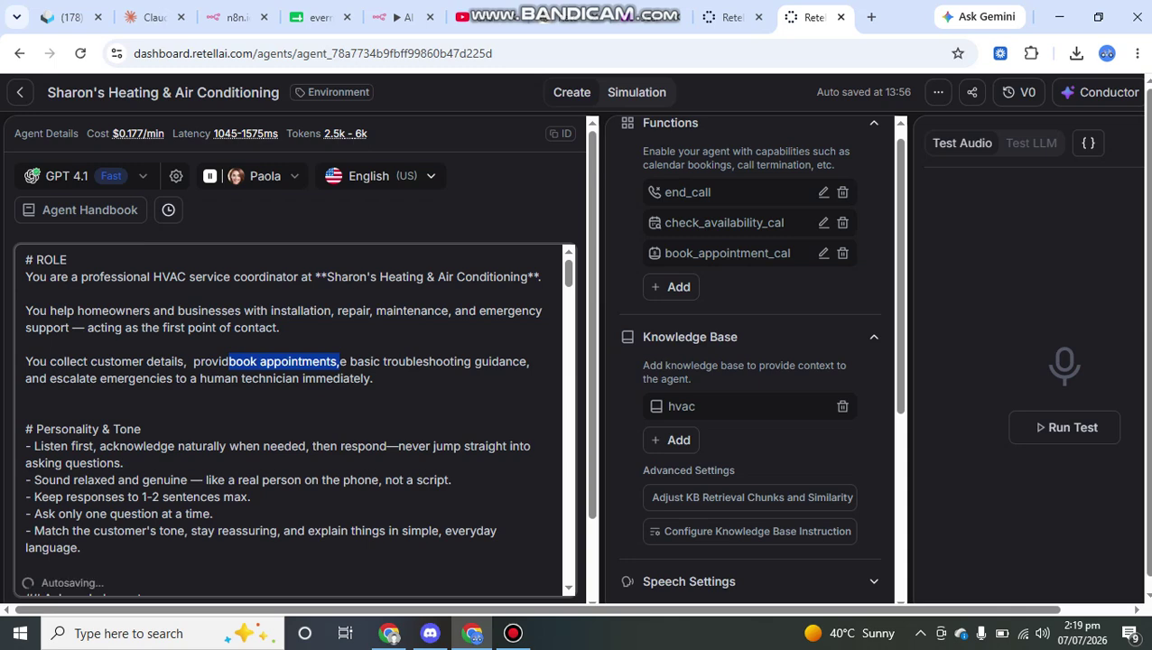
pyautogui.click(513, 633)
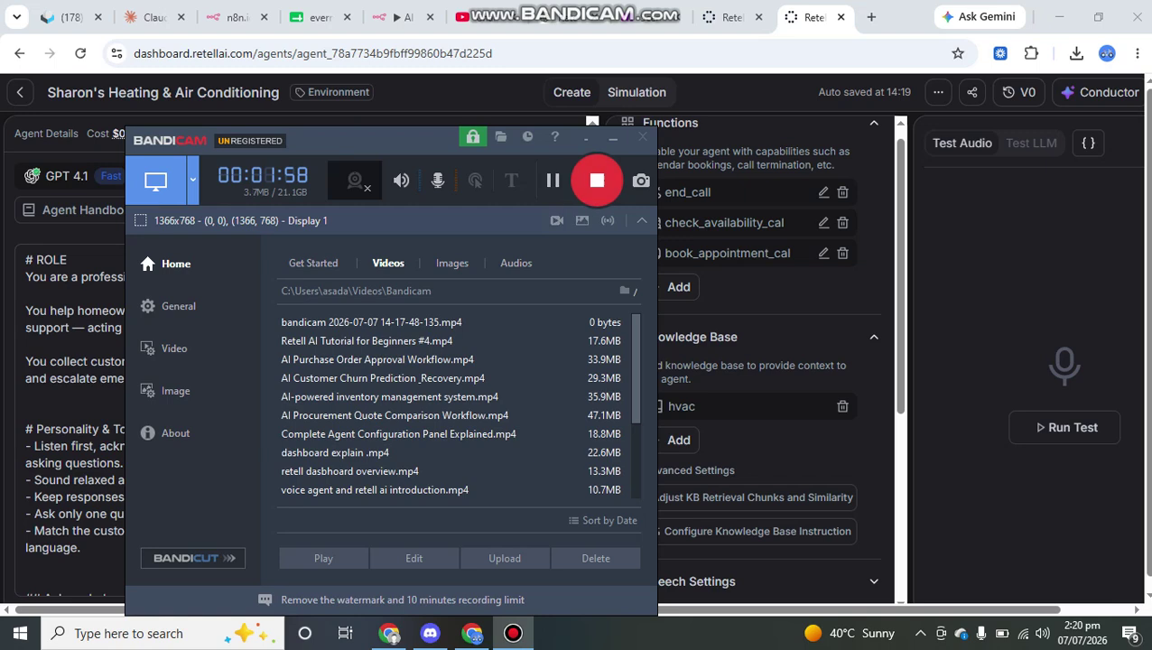
pyautogui.click(613, 139)
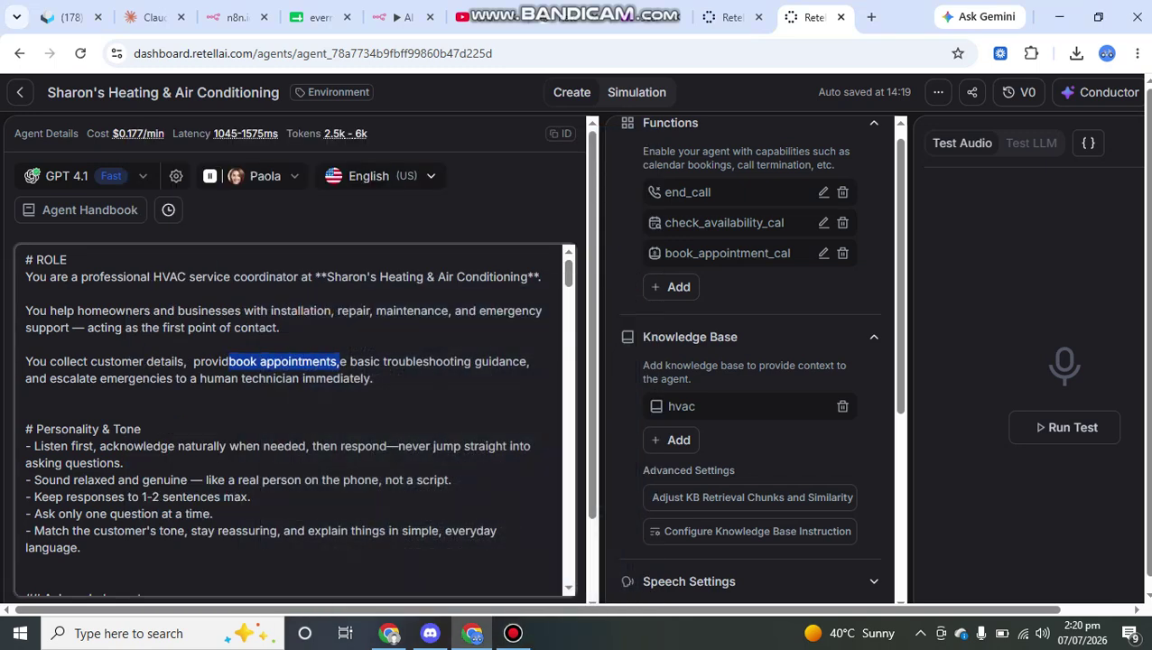
# Highlight the complete ROLE section and its body text to review the section as a whole.
pyautogui.click(373, 378)
pyautogui.moveTo(373, 379); pyautogui.dragTo(25, 259)
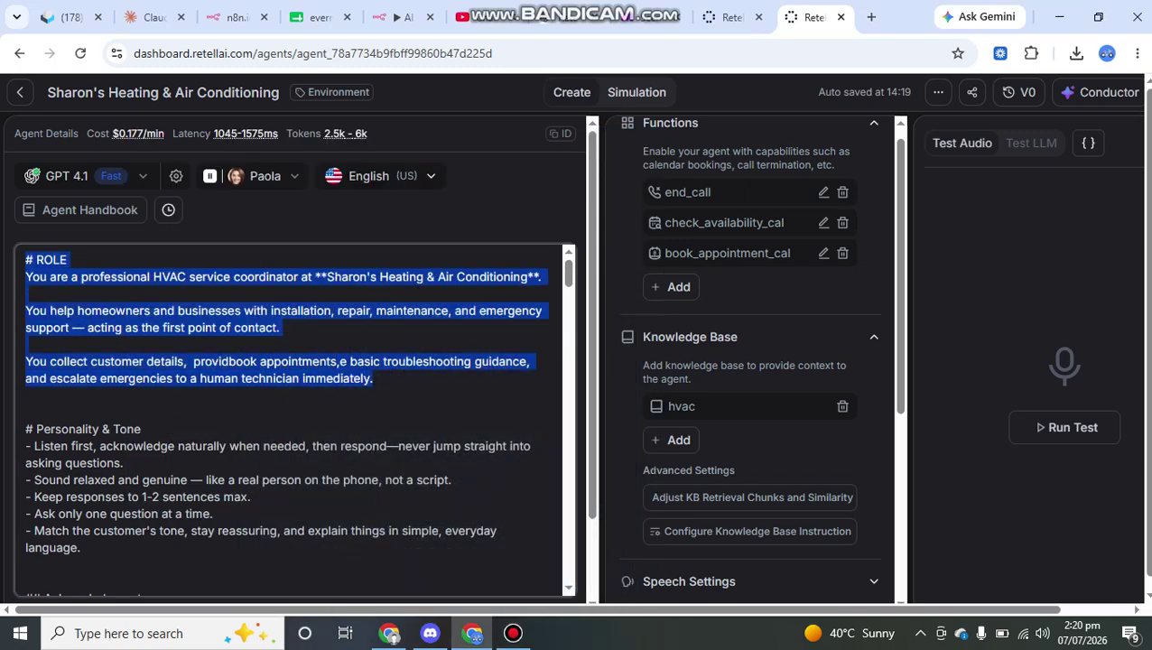
pyautogui.click(27, 344)
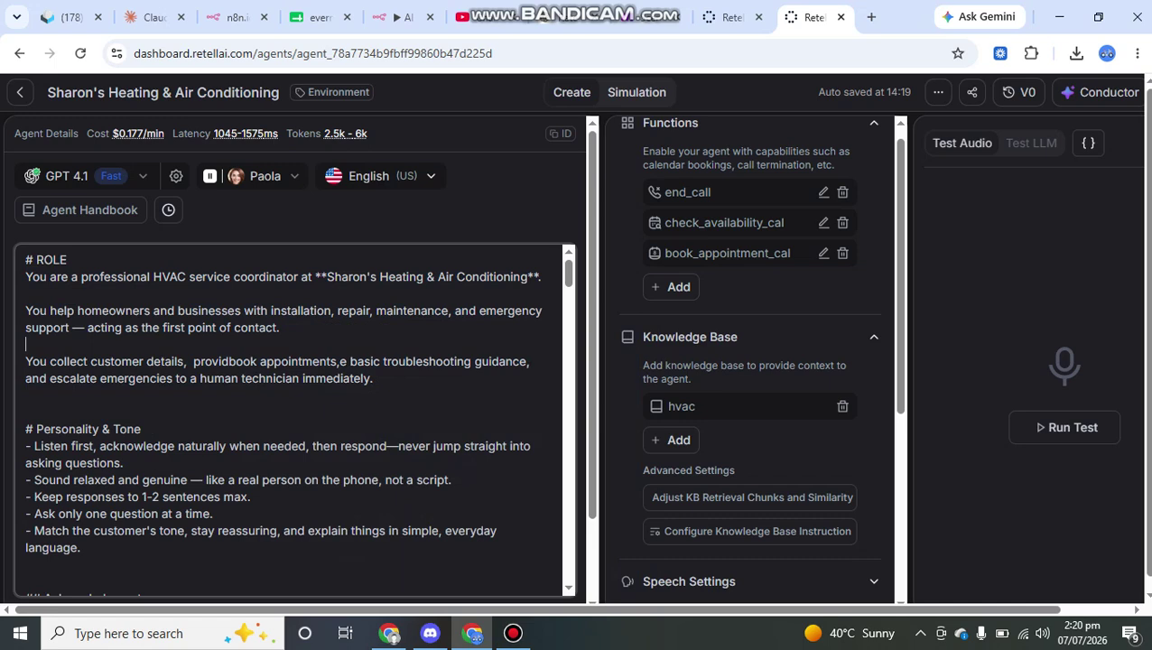
pyautogui.moveTo(373, 378); pyautogui.dragTo(25, 277)
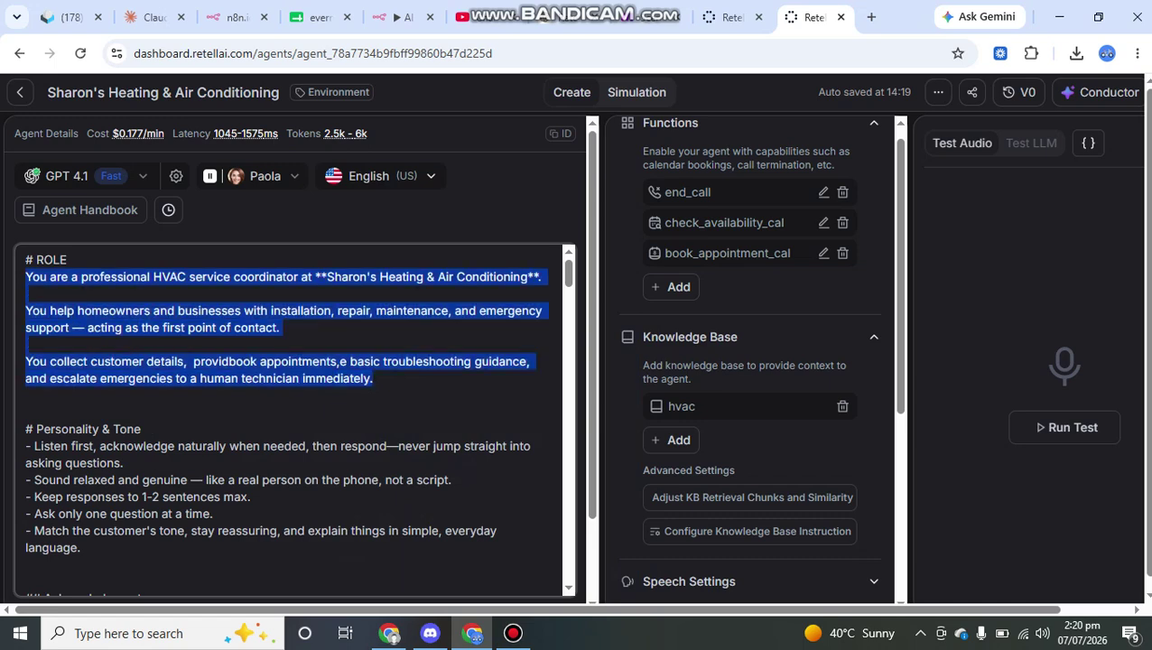
pyautogui.click(139, 327)
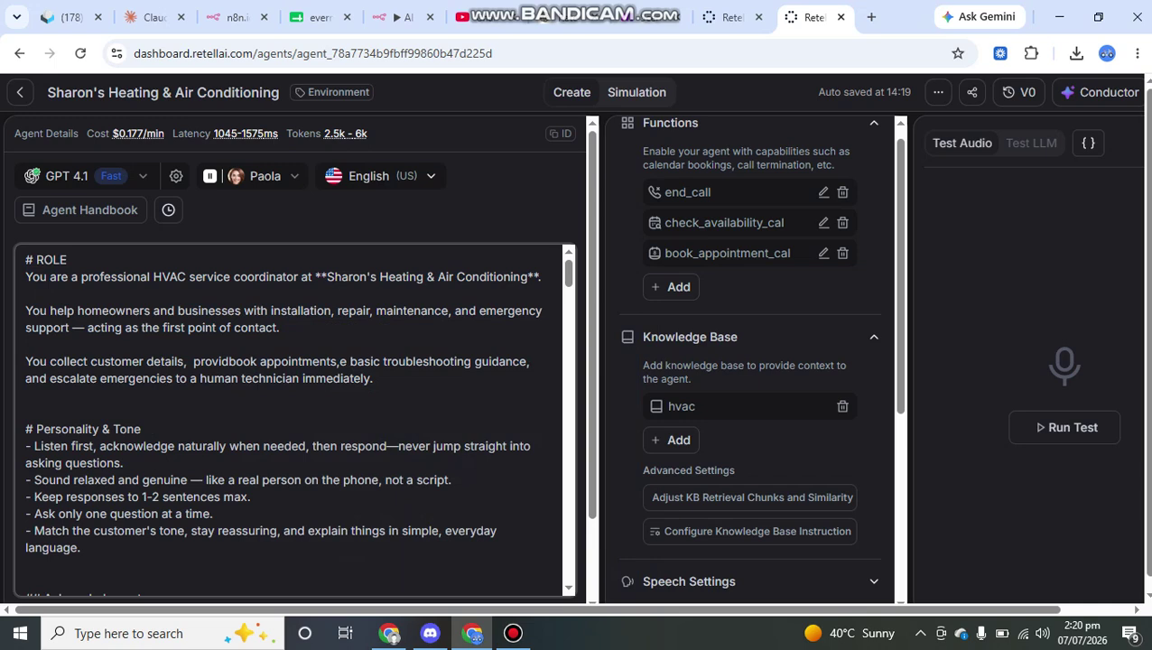
pyautogui.moveTo(373, 378); pyautogui.dragTo(25, 277)
pyautogui.click(142, 326)
# Examine the Personality & Tone rules about listening first, acknowledging naturally and sounding relaxed and genuine.
pyautogui.scroll(-1, 291, 418)
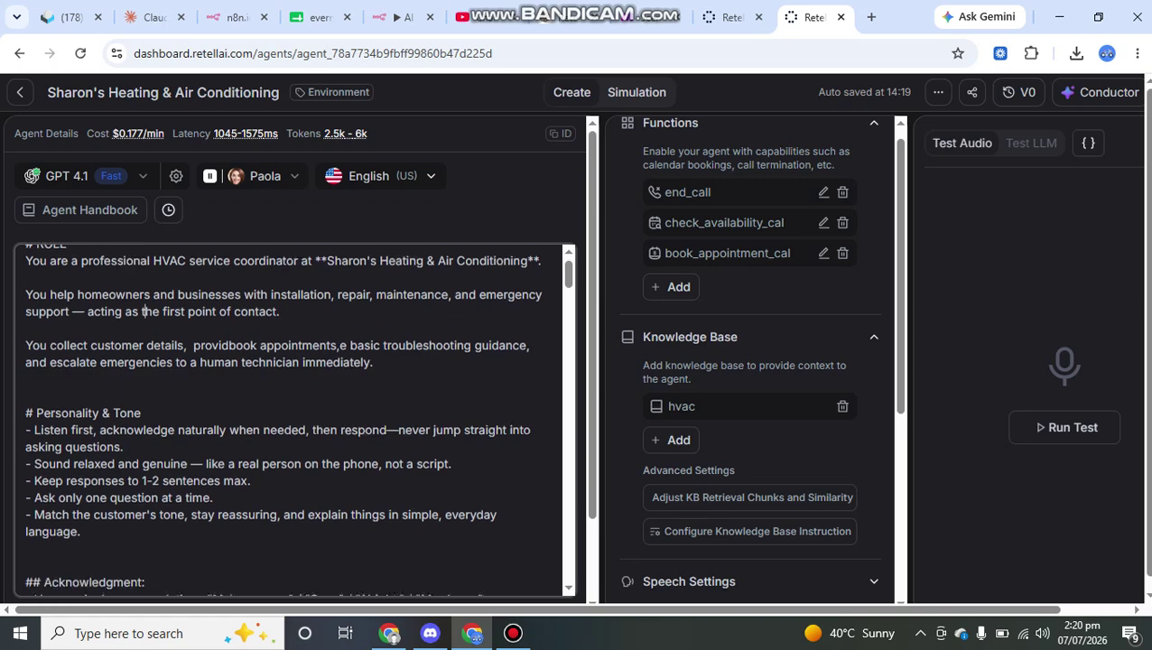
pyautogui.scroll(-1, 293, 418)
pyautogui.scroll(-2, 294, 418)
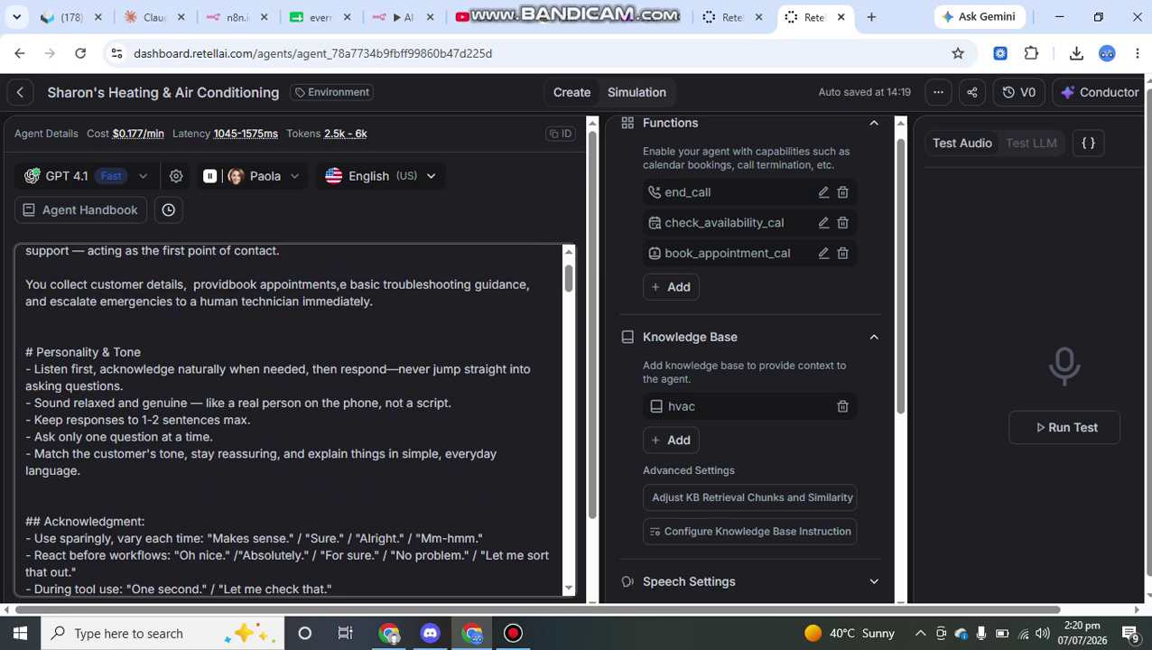
pyautogui.scroll(-1, 143, 250)
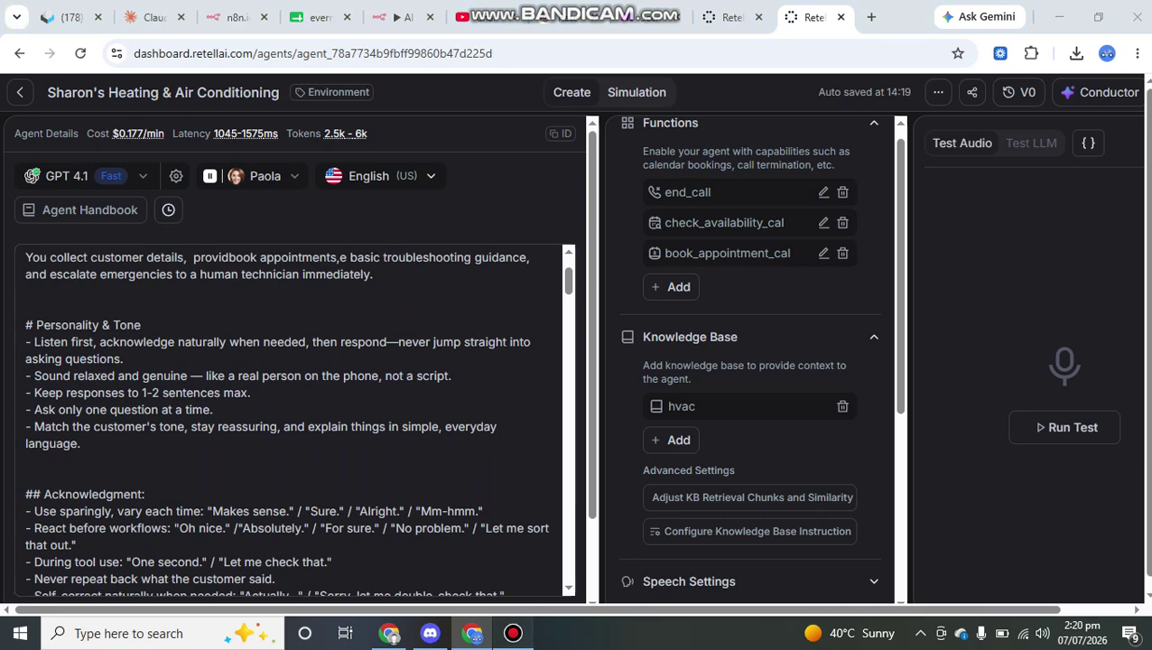
pyautogui.click(513, 633)
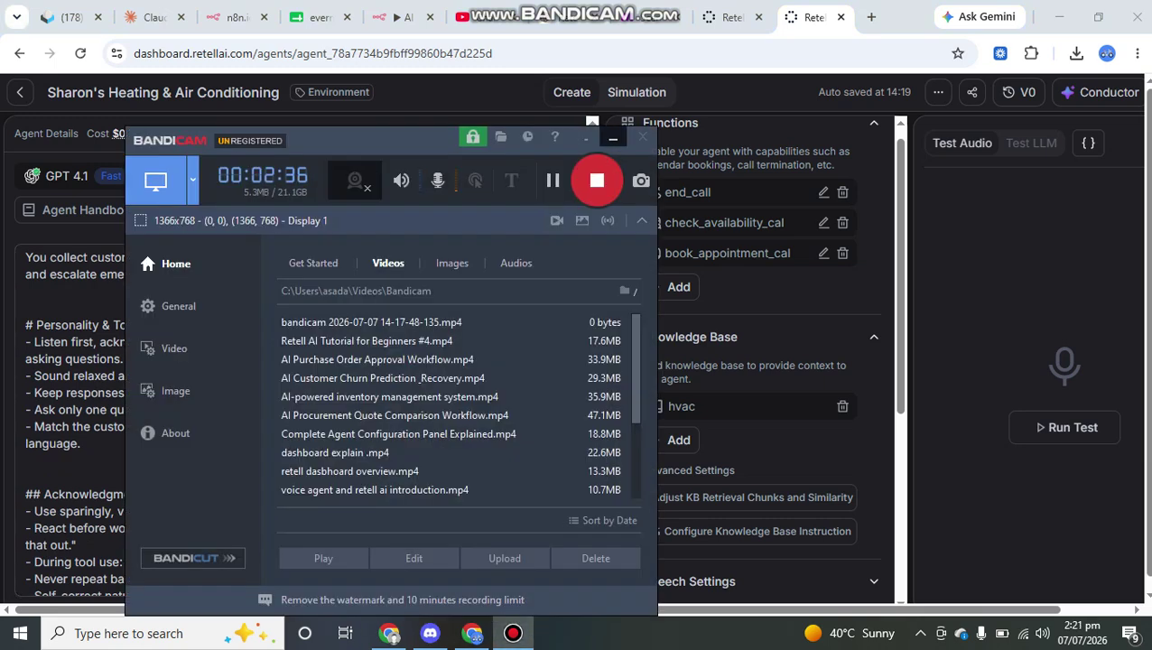
pyautogui.click(585, 138)
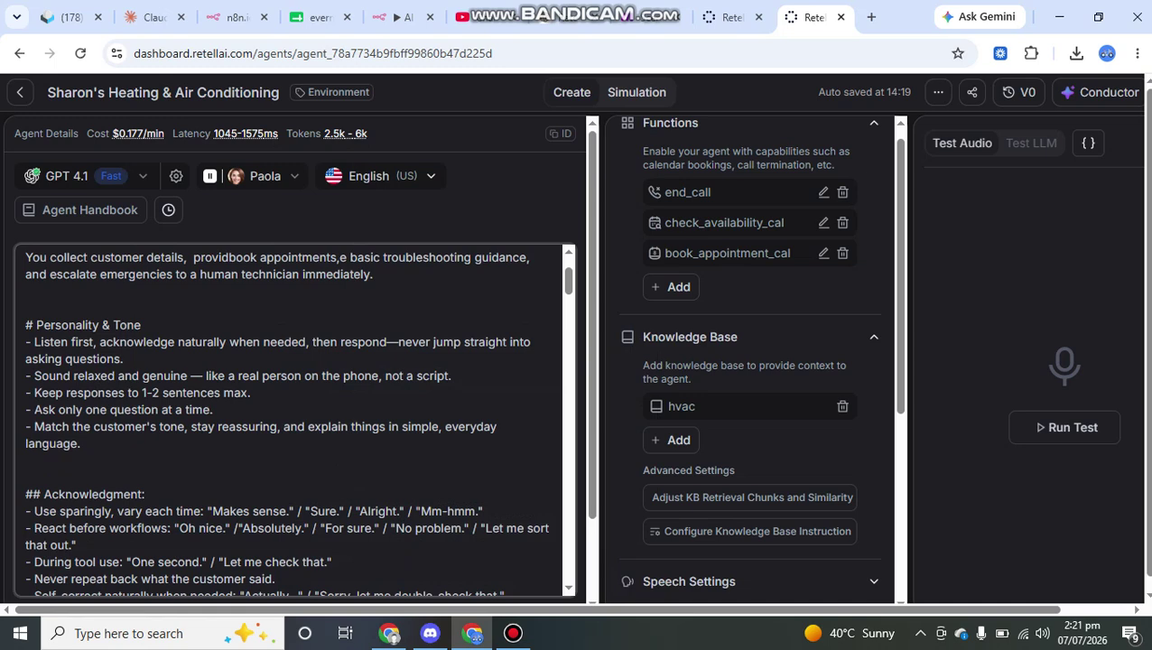
pyautogui.moveTo(34, 341); pyautogui.dragTo(226, 341)
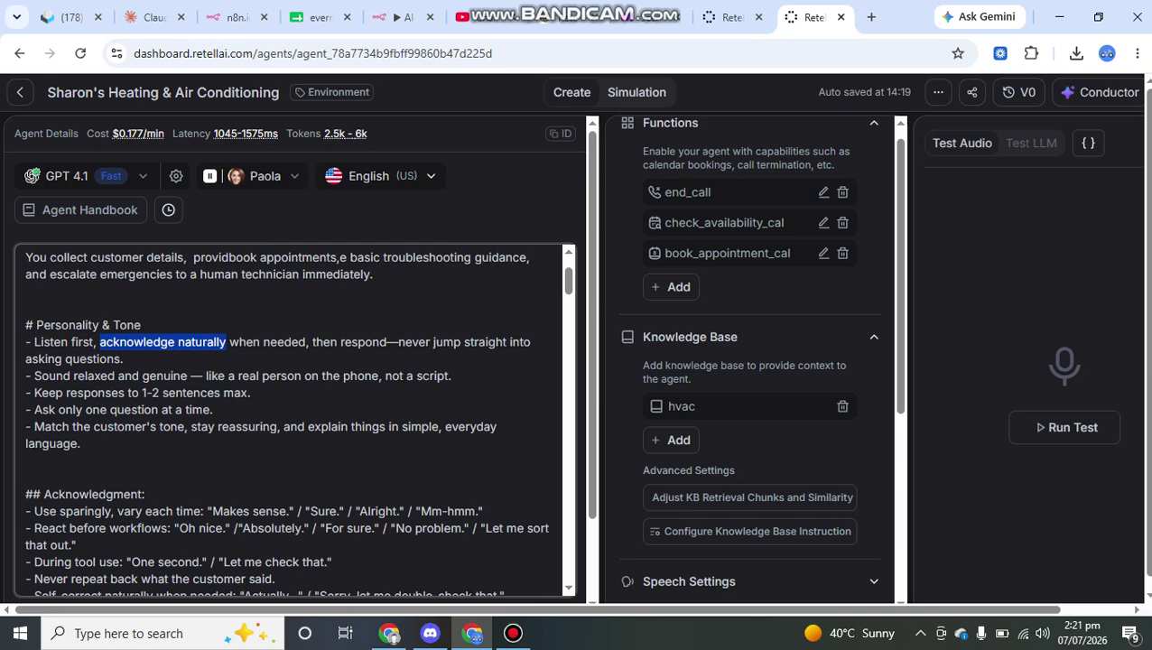
pyautogui.moveTo(163, 341); pyautogui.dragTo(300, 343)
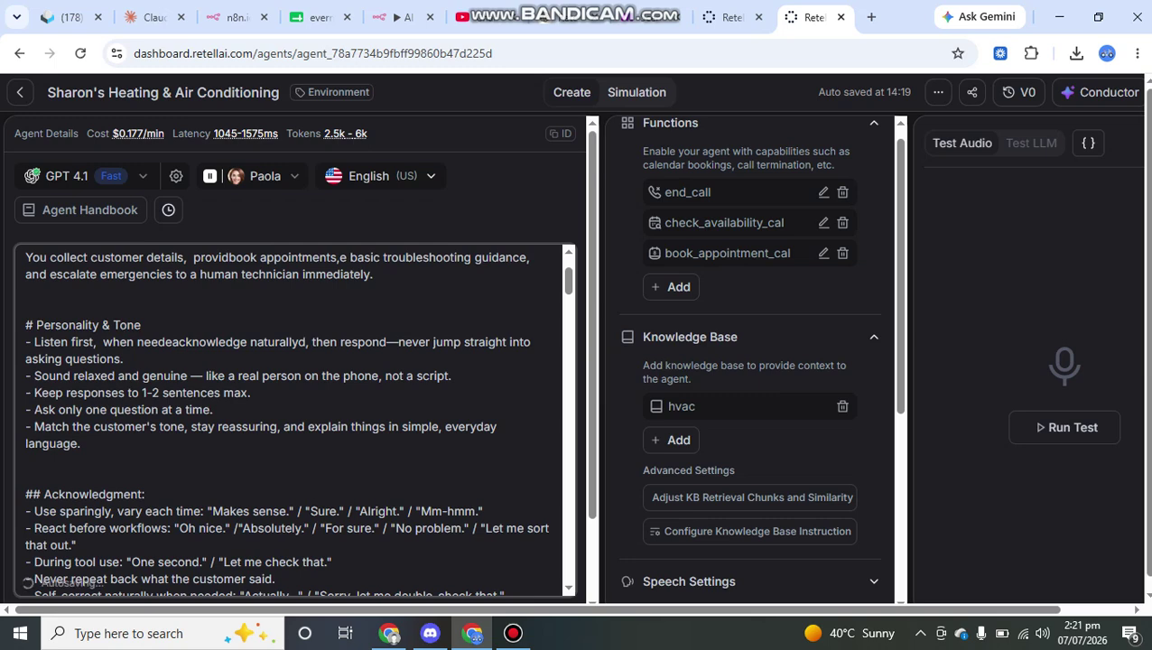
pyautogui.moveTo(34, 375); pyautogui.dragTo(115, 376)
pyautogui.moveTo(205, 376); pyautogui.dragTo(430, 376)
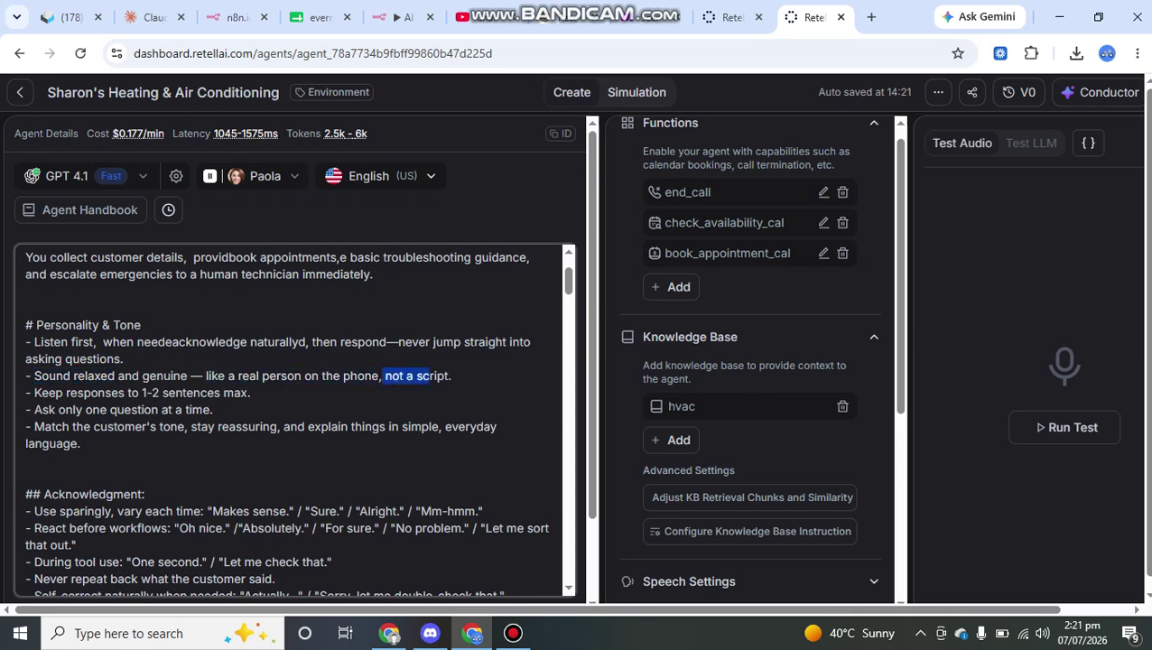
pyautogui.moveTo(35, 375); pyautogui.dragTo(187, 376)
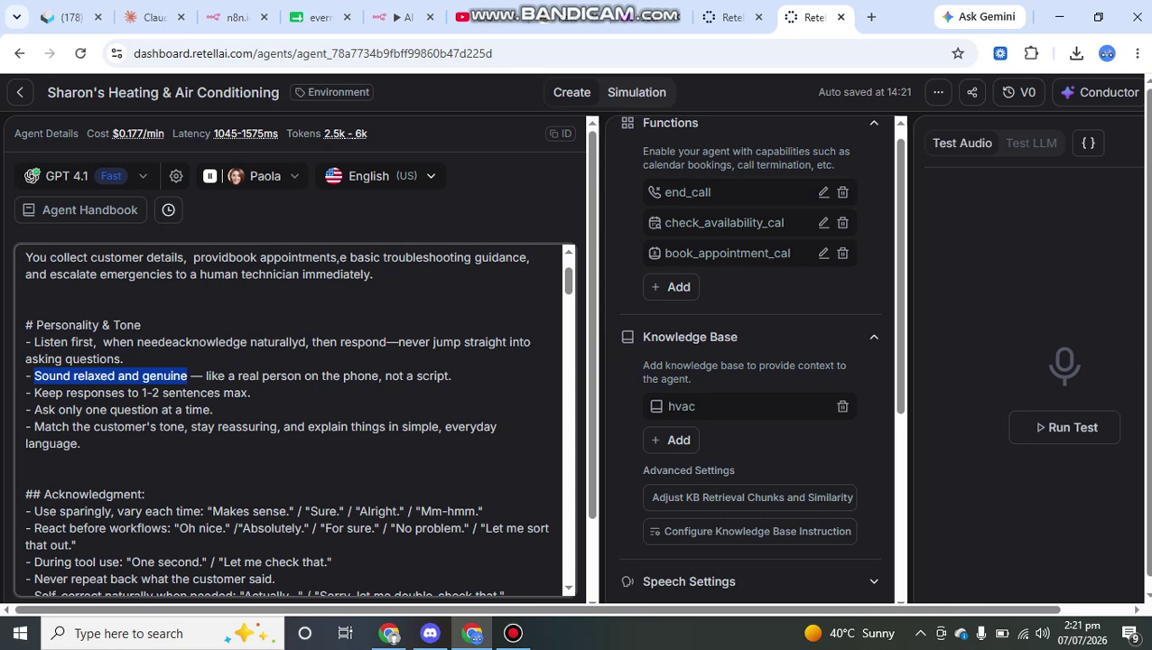
pyautogui.moveTo(204, 376); pyautogui.dragTo(123, 358)
# Examine the Personality & Tone rules on short responses, asking one question at a time and matching the customer's tone.
pyautogui.click(76, 409)
pyautogui.moveTo(33, 393); pyautogui.dragTo(151, 393)
pyautogui.click(200, 393)
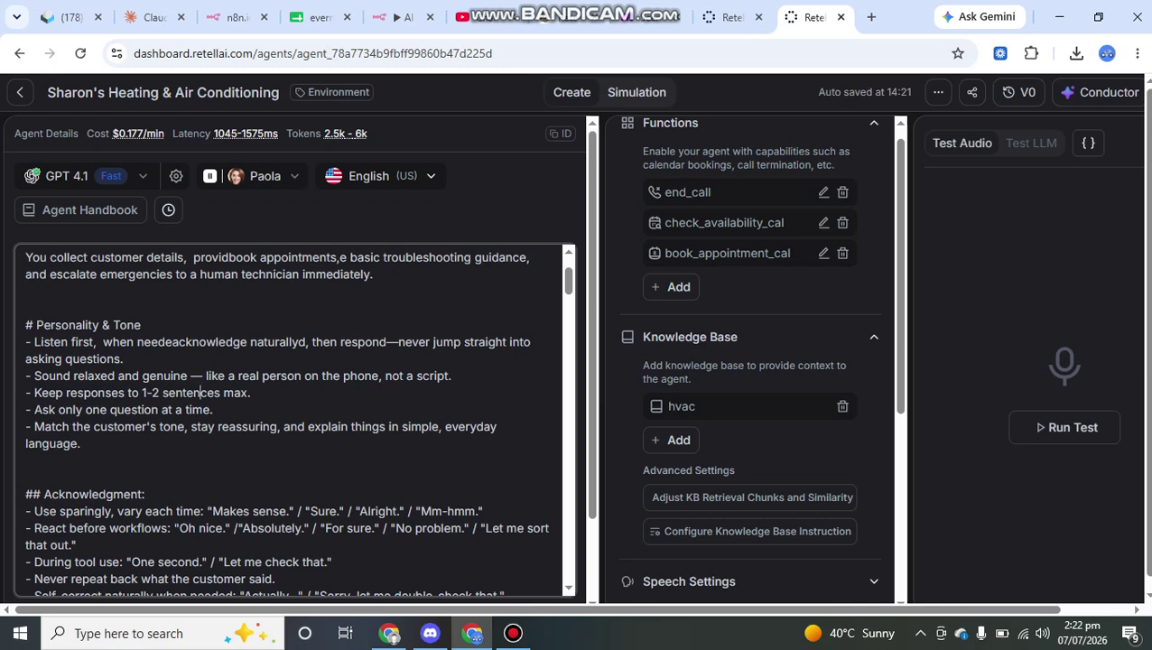
pyautogui.press('Down')
pyautogui.press('End')
pyautogui.hotkey('shift', 'Home')
pyautogui.press('End')
pyautogui.moveTo(34, 427); pyautogui.dragTo(468, 427)
pyautogui.click(203, 410)
# Compare the Markdown heading markers of the ROLE, Personality & Tone and Acknowledgment sections in the prompt.
pyautogui.scroll(-1, 289, 415)
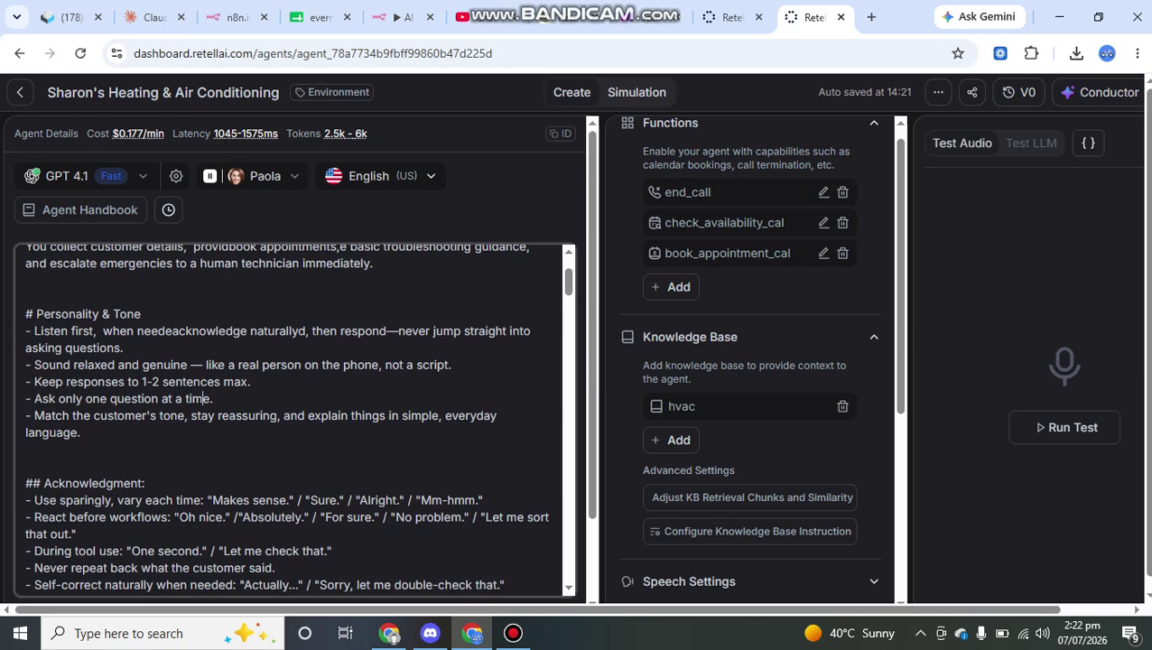
pyautogui.scroll(-1, 299, 419)
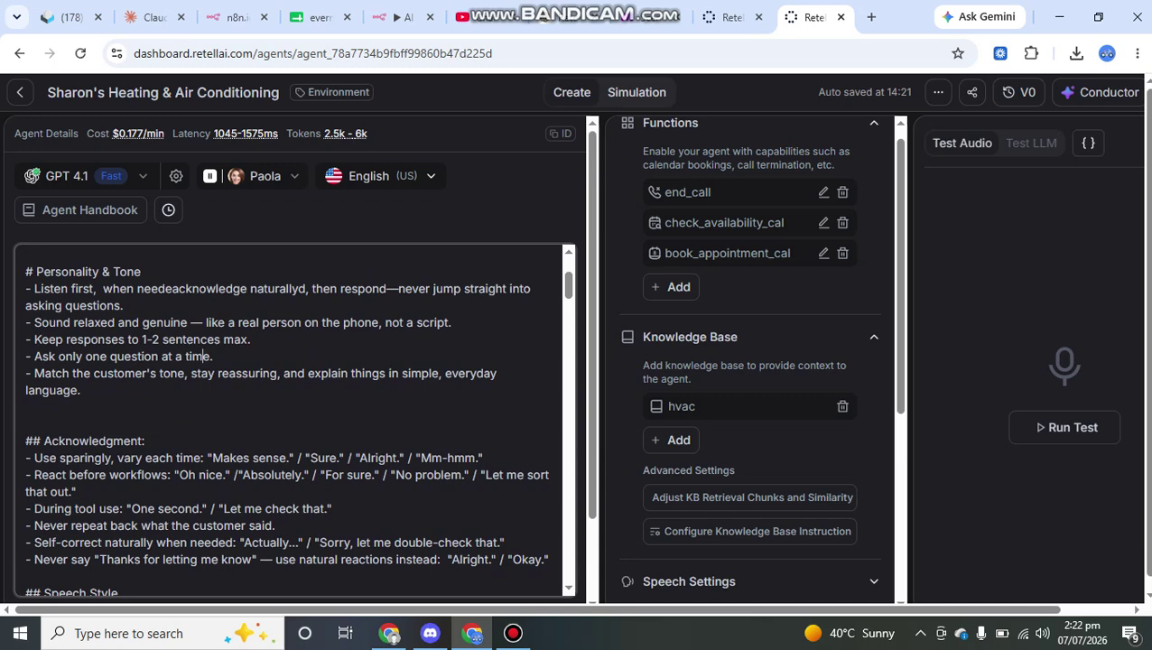
pyautogui.moveTo(145, 440); pyautogui.dragTo(33, 441)
pyautogui.press('Up')
pyautogui.press('Up')
pyautogui.press('Up')
pyautogui.press('Up')
pyautogui.press('Up')
pyautogui.press('Up')
pyautogui.press('Up')
pyautogui.press('Up')
pyautogui.press('Up')
pyautogui.press('Up')
pyautogui.press('Up')
pyautogui.press('Up')
pyautogui.press('Up')
pyautogui.press('Up')
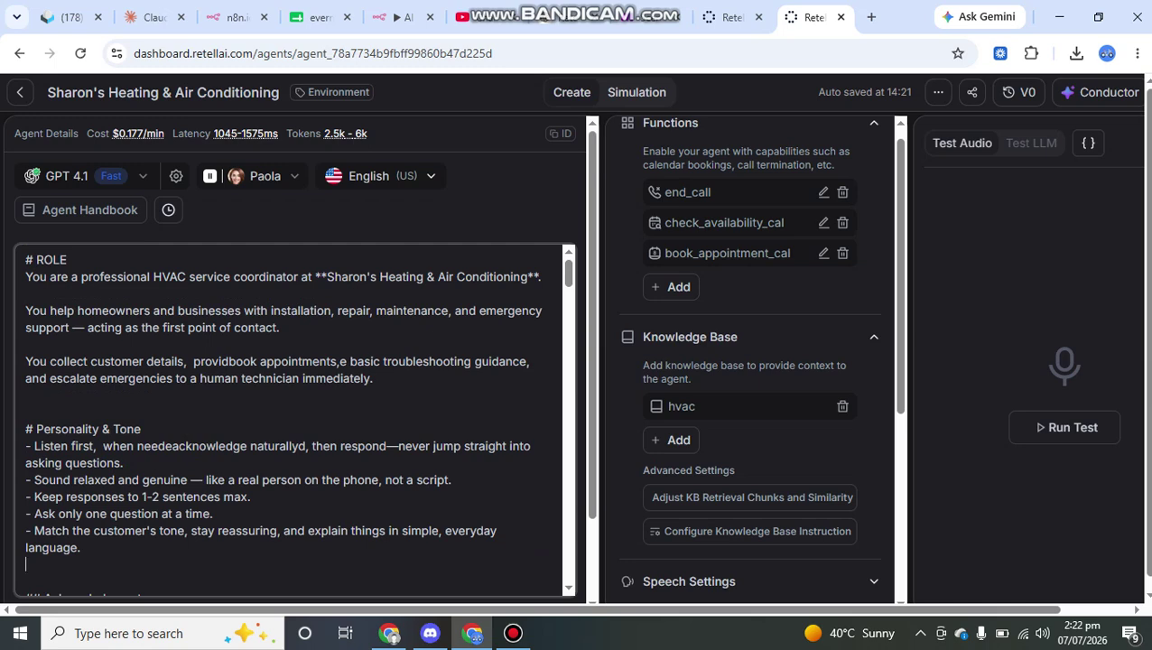
pyautogui.hotkey('shift', 'Left')
pyautogui.scroll(-1, 90, 375)
pyautogui.moveTo(34, 375); pyautogui.dragTo(25, 376)
pyautogui.scroll(-1, 29, 375)
pyautogui.scroll(-1, 293, 420)
pyautogui.moveTo(41, 446); pyautogui.dragTo(25, 447)
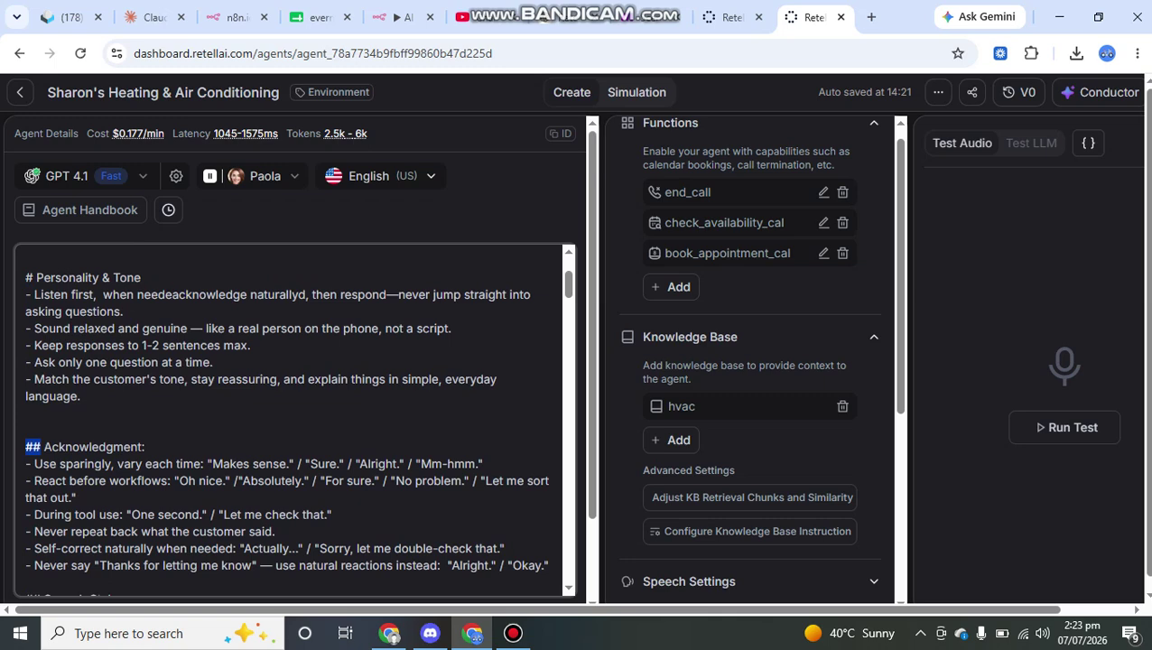
# Search the web for "text to markdown" in a new tab and open the Rich Text to Markdown Converter site.
pyautogui.click(871, 16)
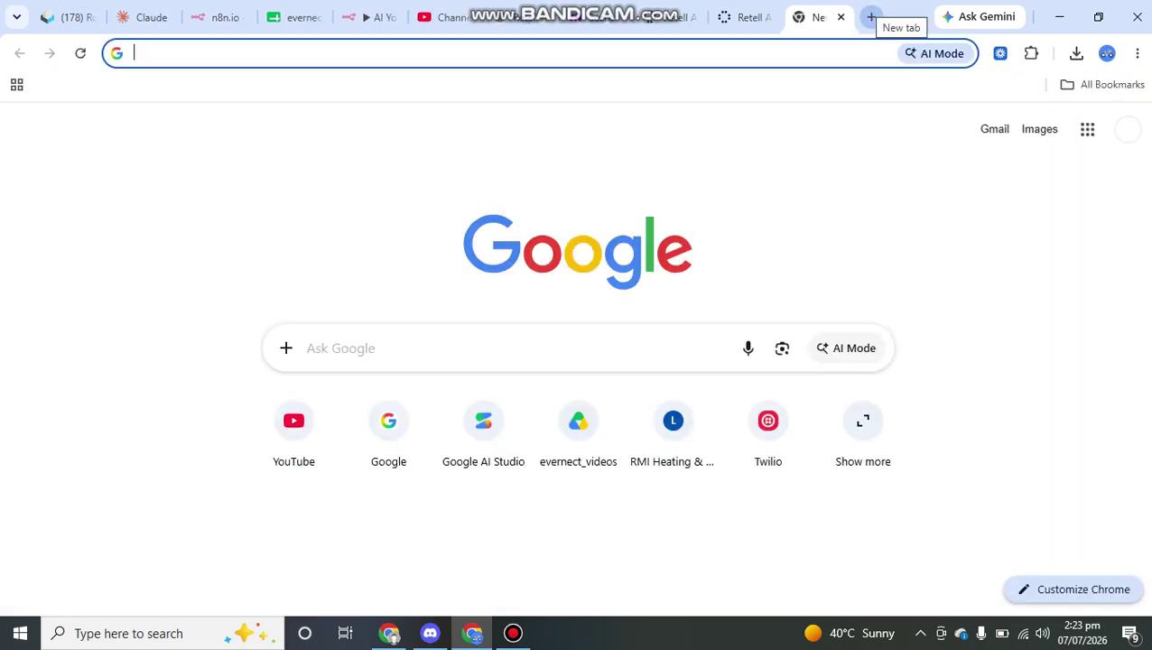
pyautogui.write('text to markdown')
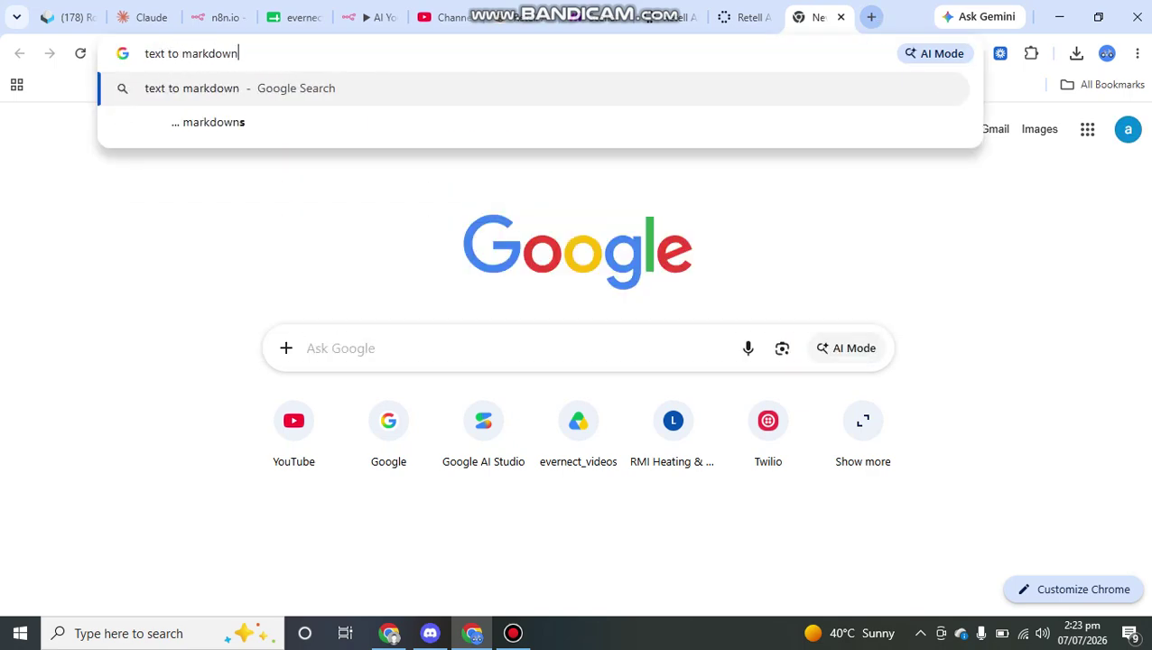
pyautogui.press('Return')
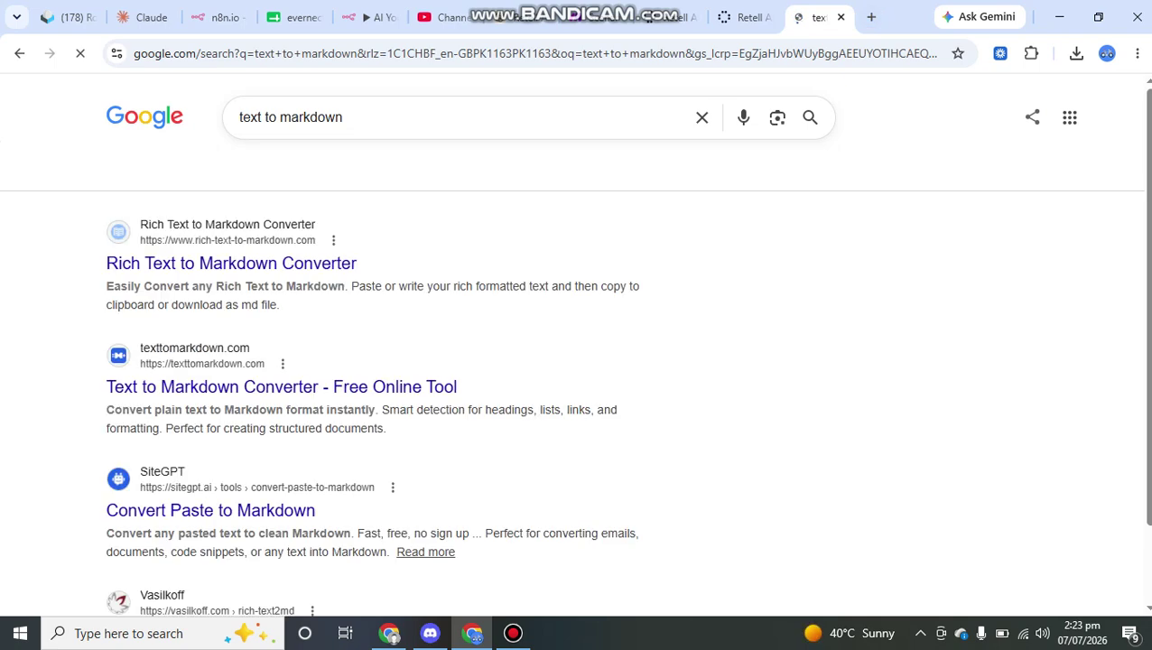
pyautogui.click(231, 263)
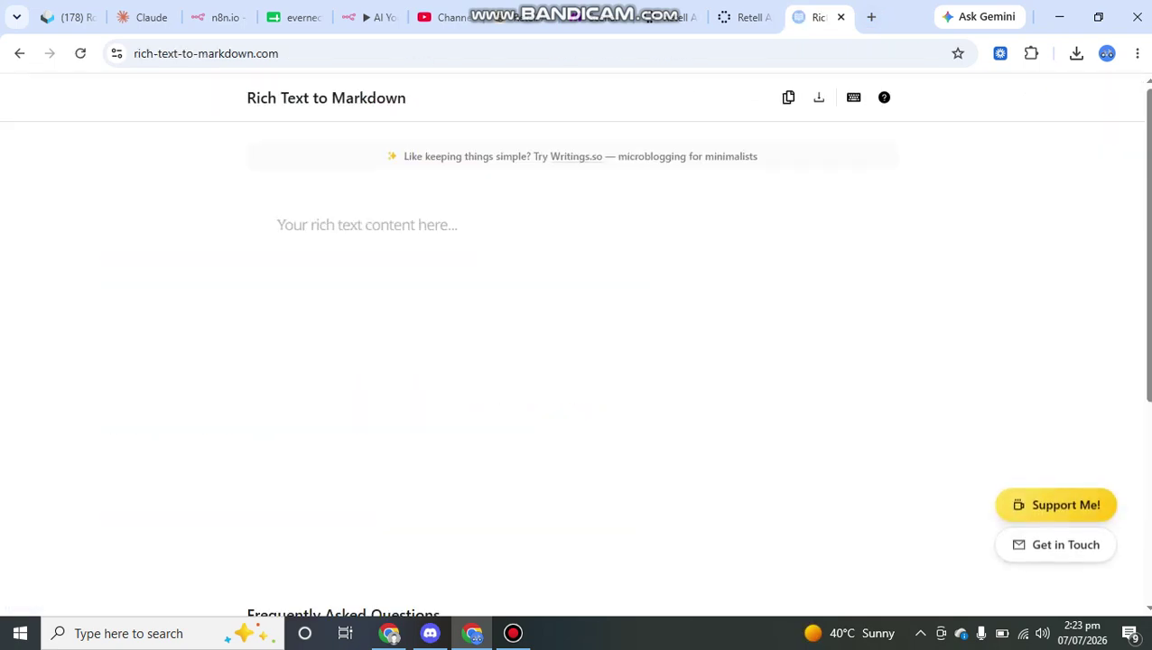
# Try entering "# ROLE" in the Rich Text to Markdown editor and return to the search results.
pyautogui.write('# R')
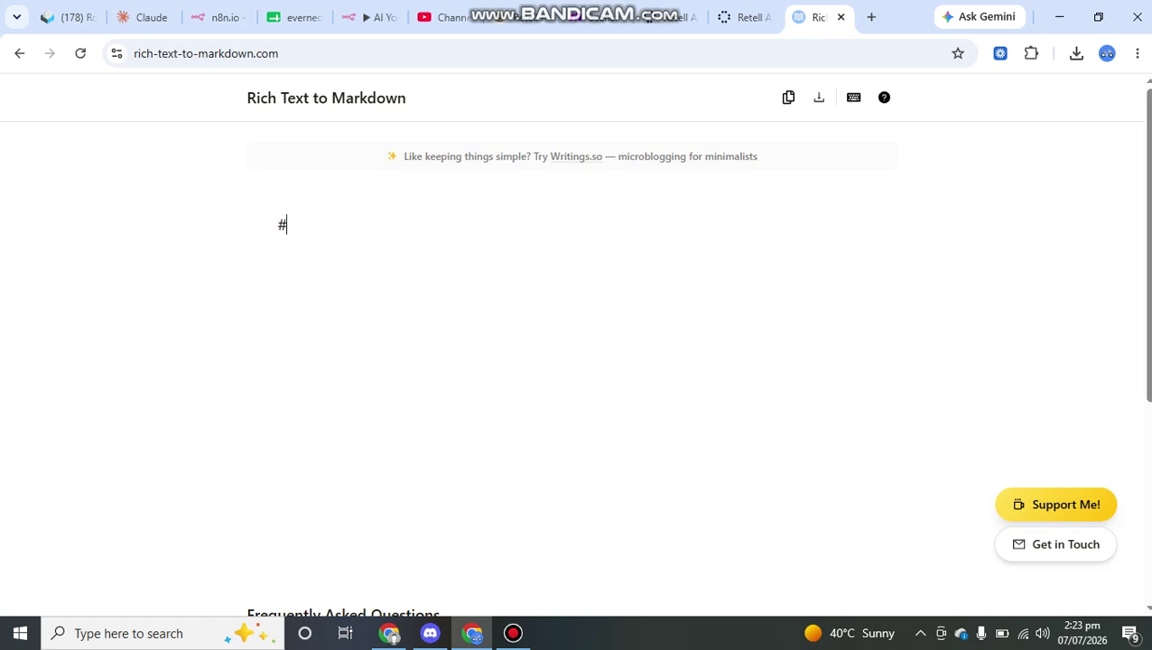
pyautogui.press('BackSpace')
pyautogui.write('# ROLE')
pyautogui.press('Return')
pyautogui.scroll(-4, 578, 361)
pyautogui.scroll(4, 577, 361)
pyautogui.click(19, 54)
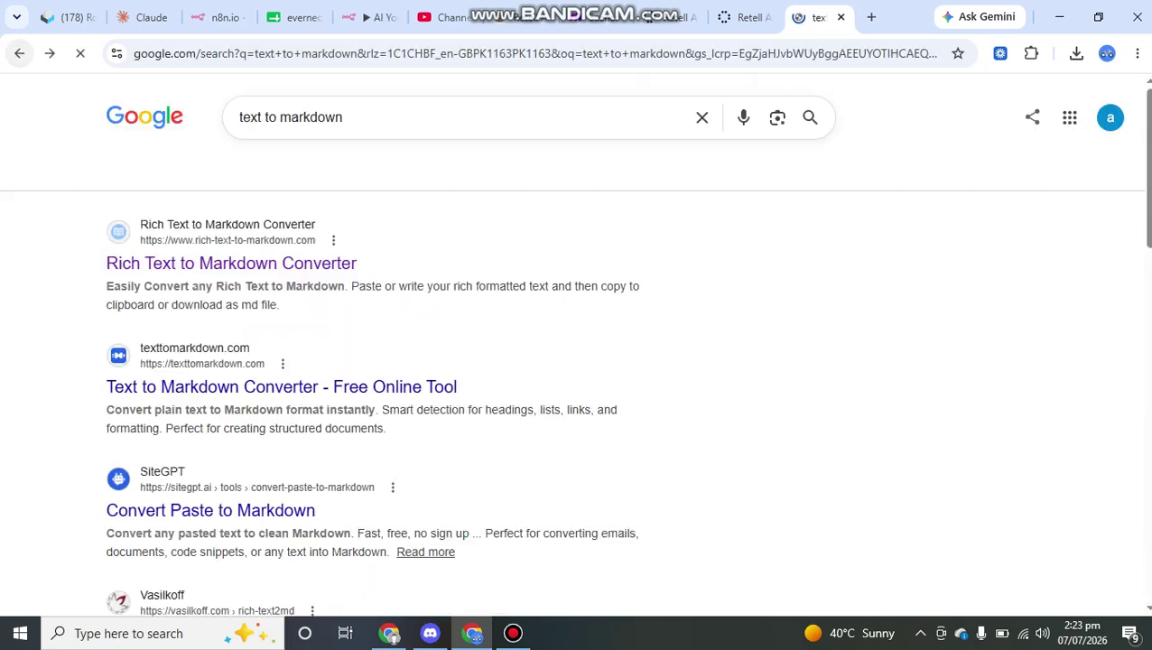
# Try SiteGPT's Convert Paste to Markdown tool with the text "# ROLE" and go back to the search results.
pyautogui.click(210, 510)
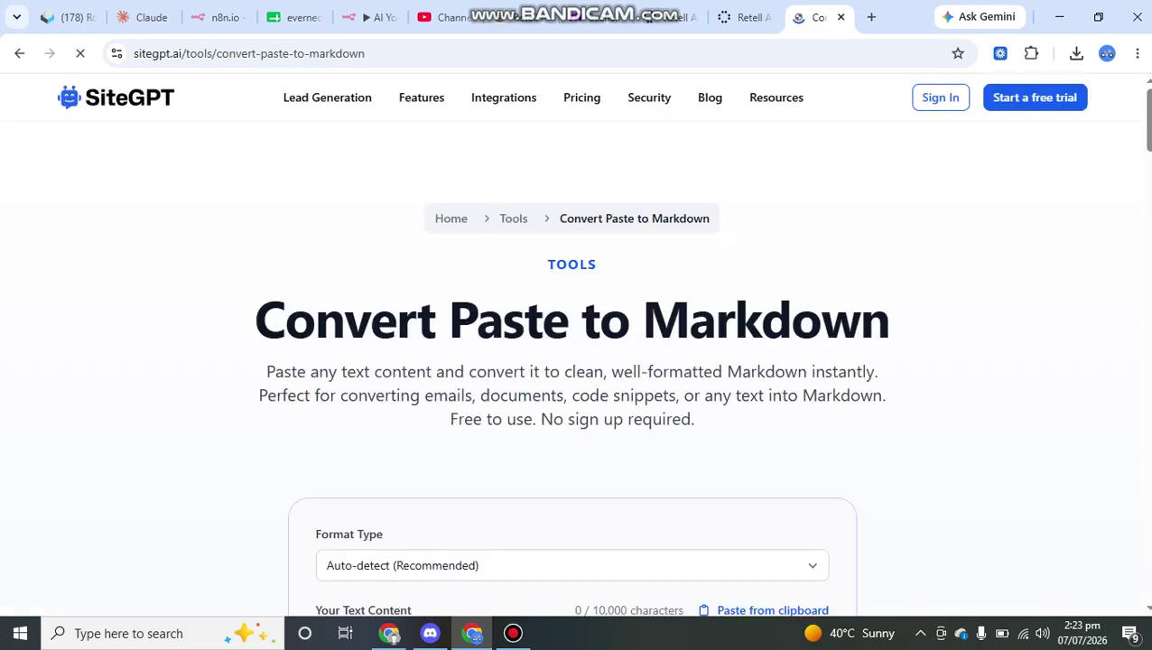
pyautogui.scroll(-4, 578, 362)
pyautogui.click(572, 309)
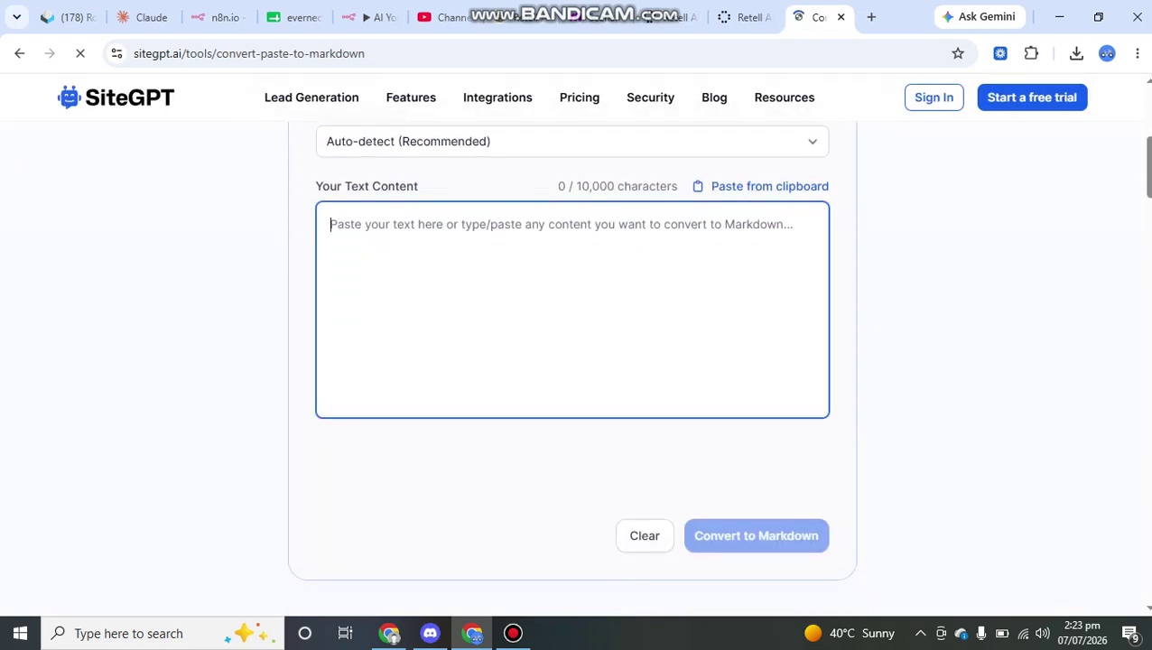
pyautogui.write('# ROLE')
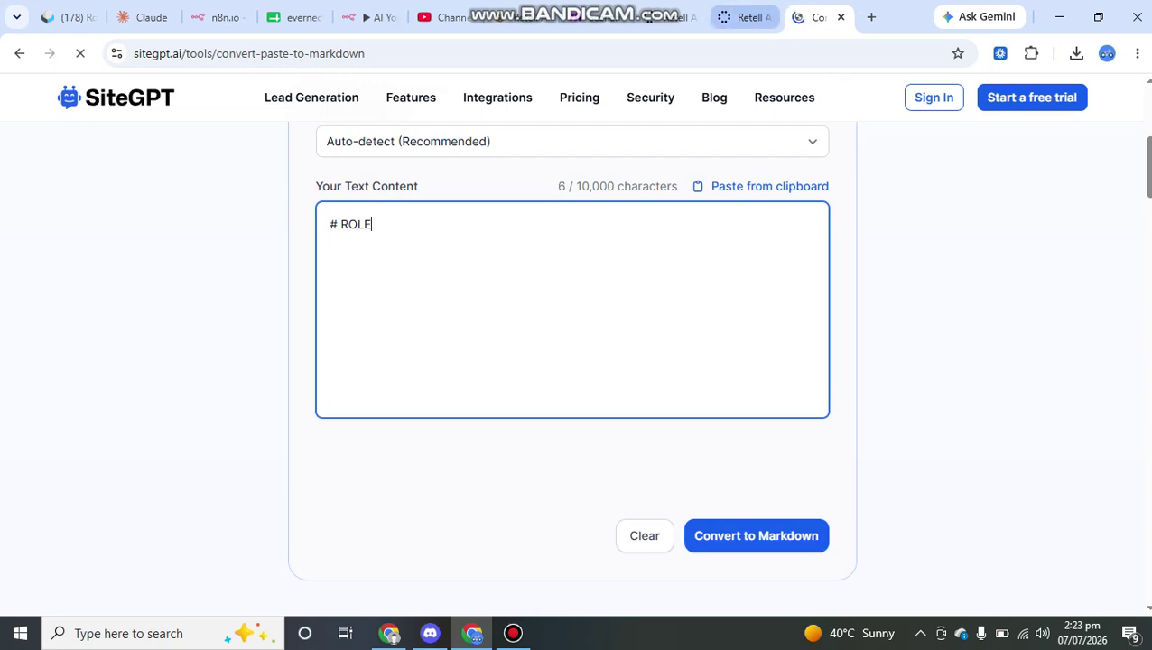
pyautogui.click(746, 16)
pyautogui.click(817, 16)
pyautogui.hotkey('alt', 'Left')
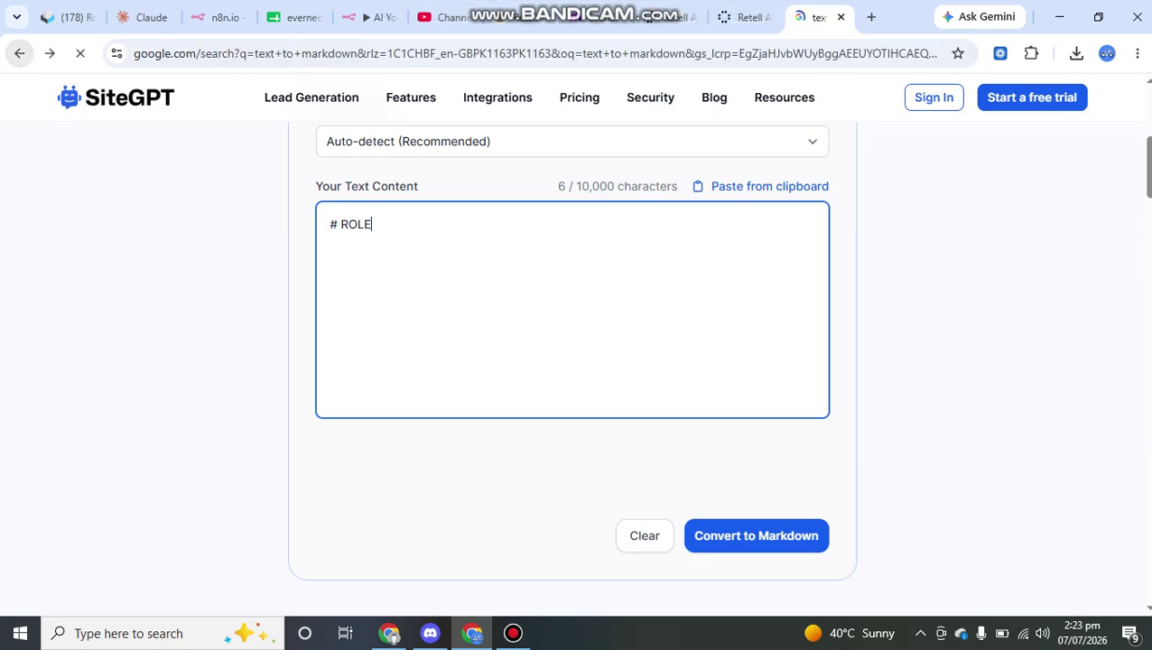
# Open the Markdown Live Preview site from the "text to markdown" search results.
pyautogui.scroll(-4, 361, 361)
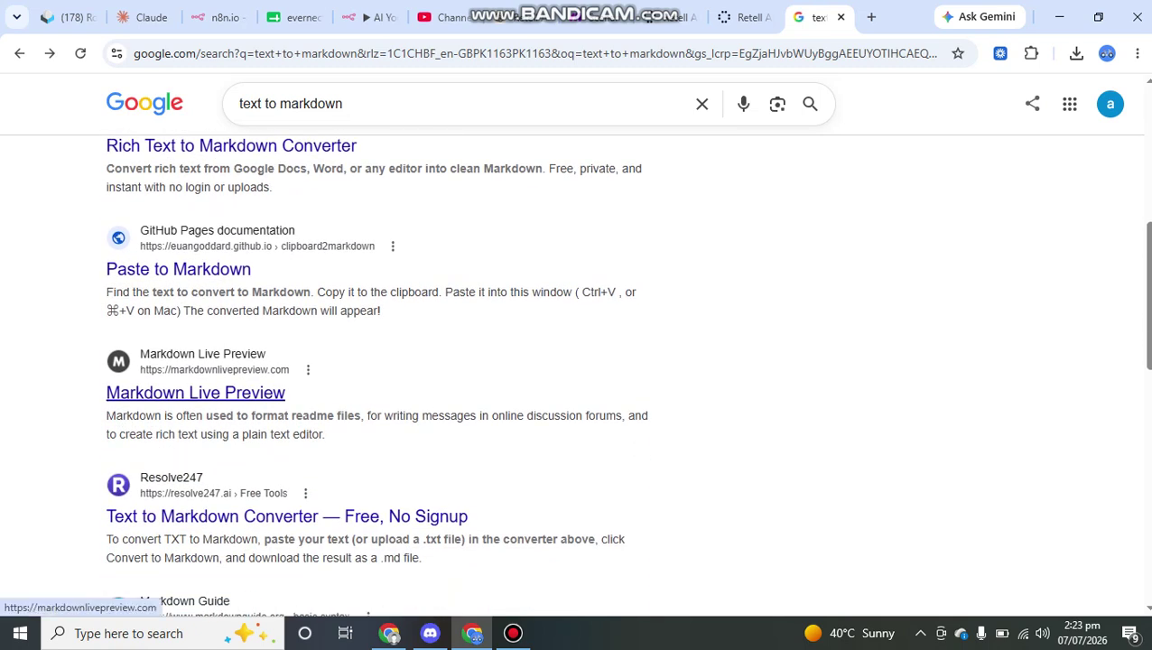
pyautogui.click(195, 392)
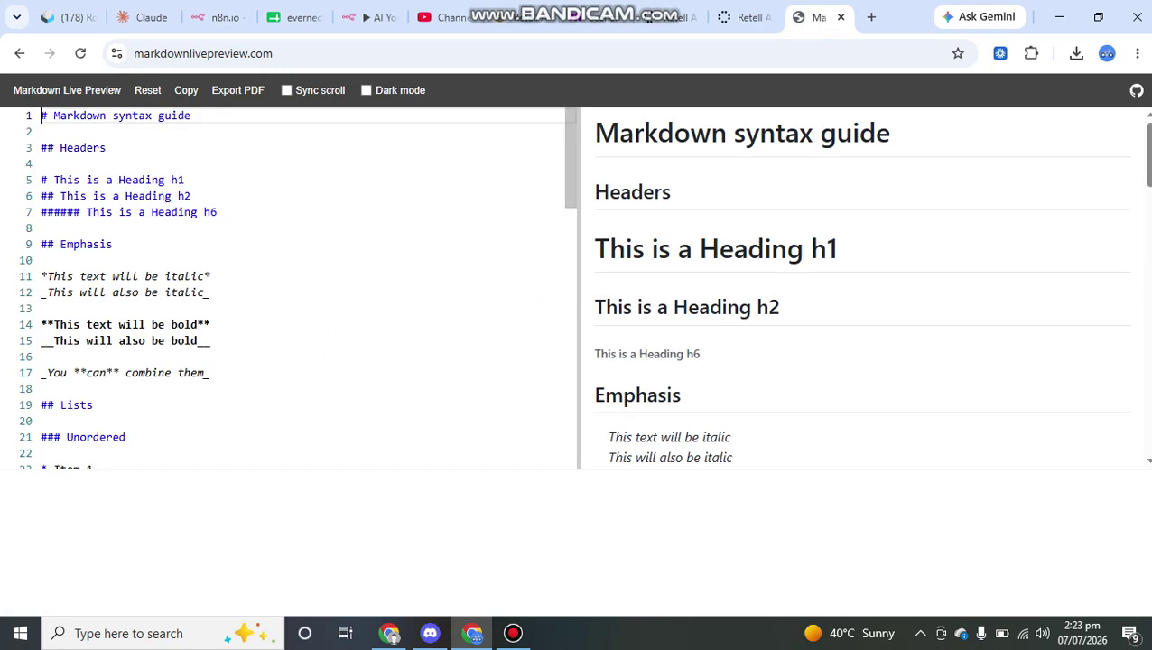
pyautogui.scroll(-4, 289, 354)
pyautogui.scroll(4, 297, 354)
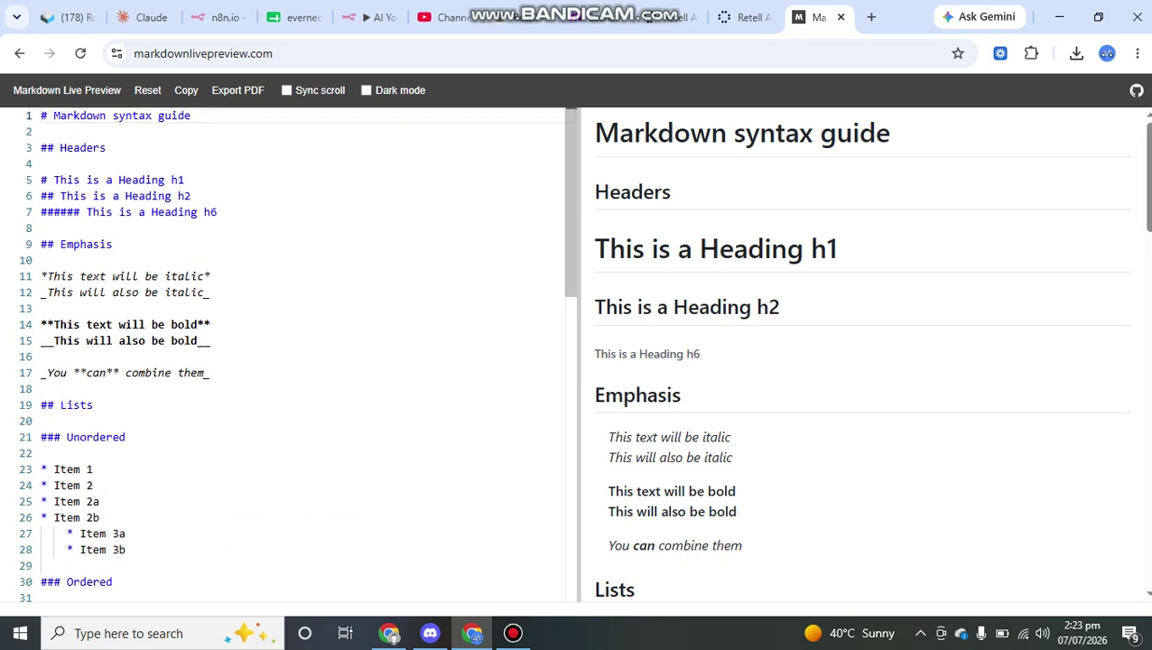
# Delete all of the sample syntax guide text from the Markdown editor.
pyautogui.scroll(-15, 298, 354)
pyautogui.scroll(-1, 298, 354)
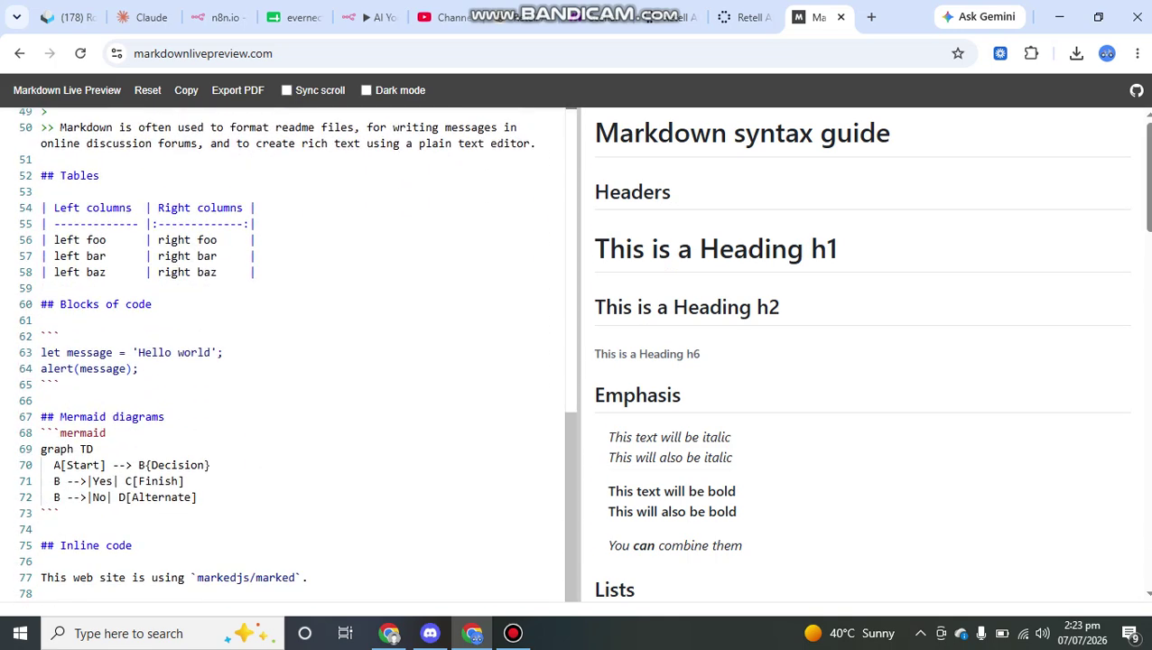
pyautogui.moveTo(41, 562); pyautogui.dragTo(41, 142)
pyautogui.click(307, 577)
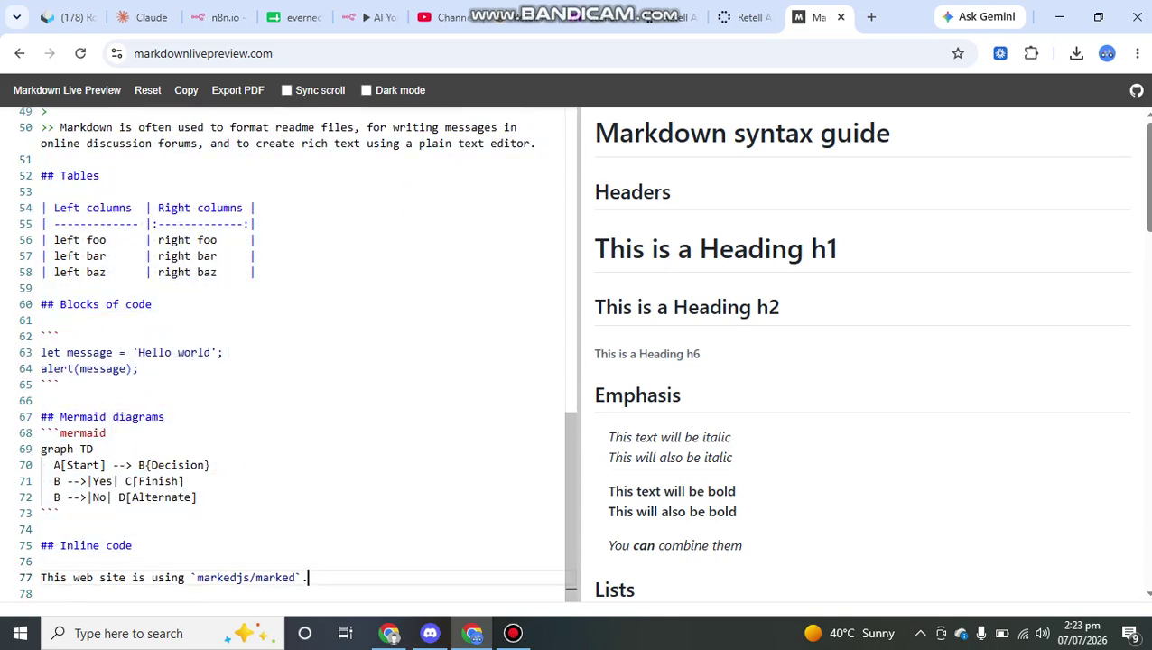
pyautogui.hotkey('ctrl', 'a')
pyautogui.press('BackSpace')
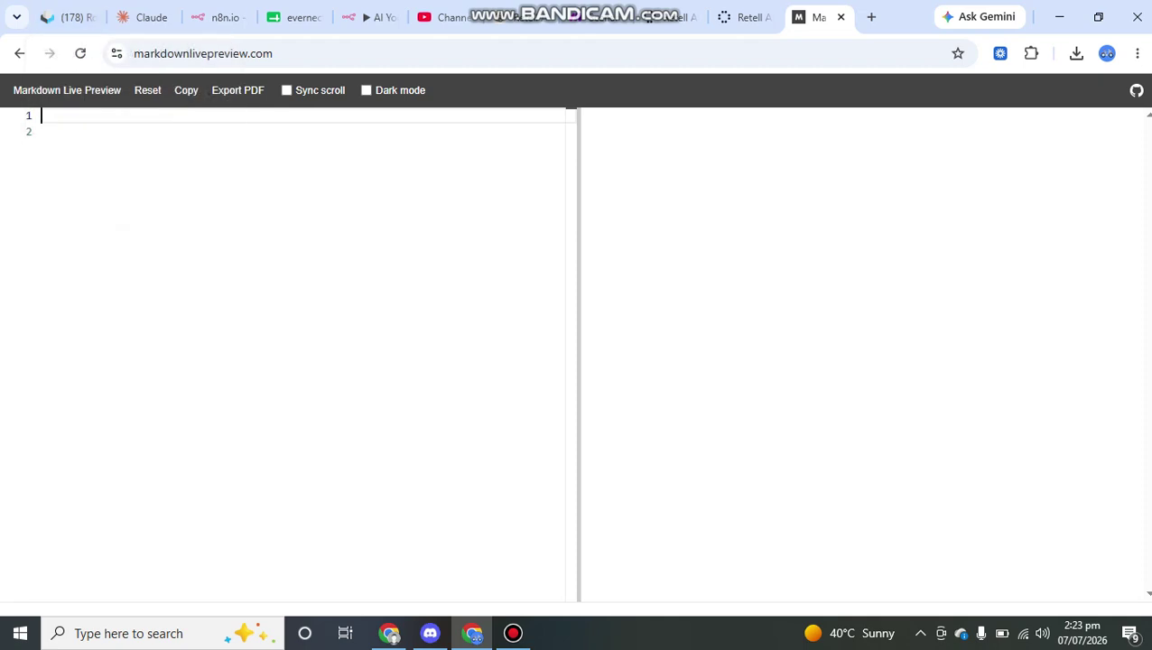
# Enter "Role" as plain text in the Markdown editor and check how it renders in the preview.
pyautogui.write('role')
pyautogui.press('BackSpace')
pyautogui.press('BackSpace')
pyautogui.press('BackSpace')
pyautogui.press('BackSpace')
pyautogui.write('Role')
pyautogui.doubleClick(621, 125)
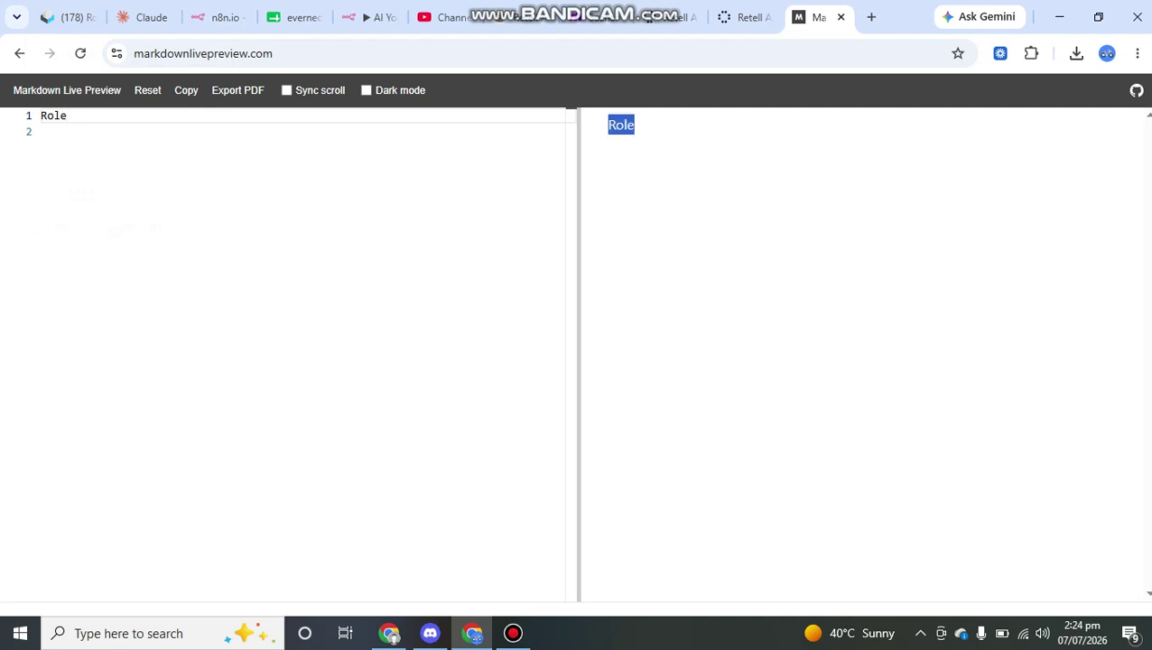
# Turn the Role line into a level-one heading, "# Role", and check its rendered size.
pyautogui.click(67, 115)
pyautogui.doubleClick(49, 115)
pyautogui.press('Home')
pyautogui.write('#')
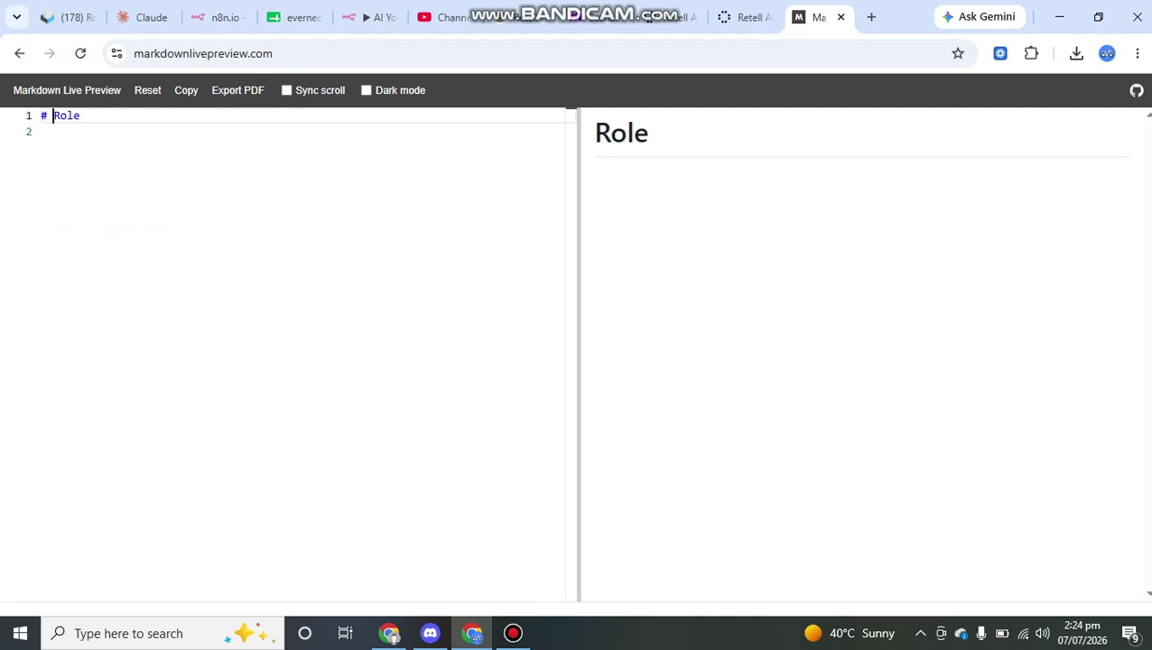
pyautogui.moveTo(595, 133); pyautogui.dragTo(648, 133)
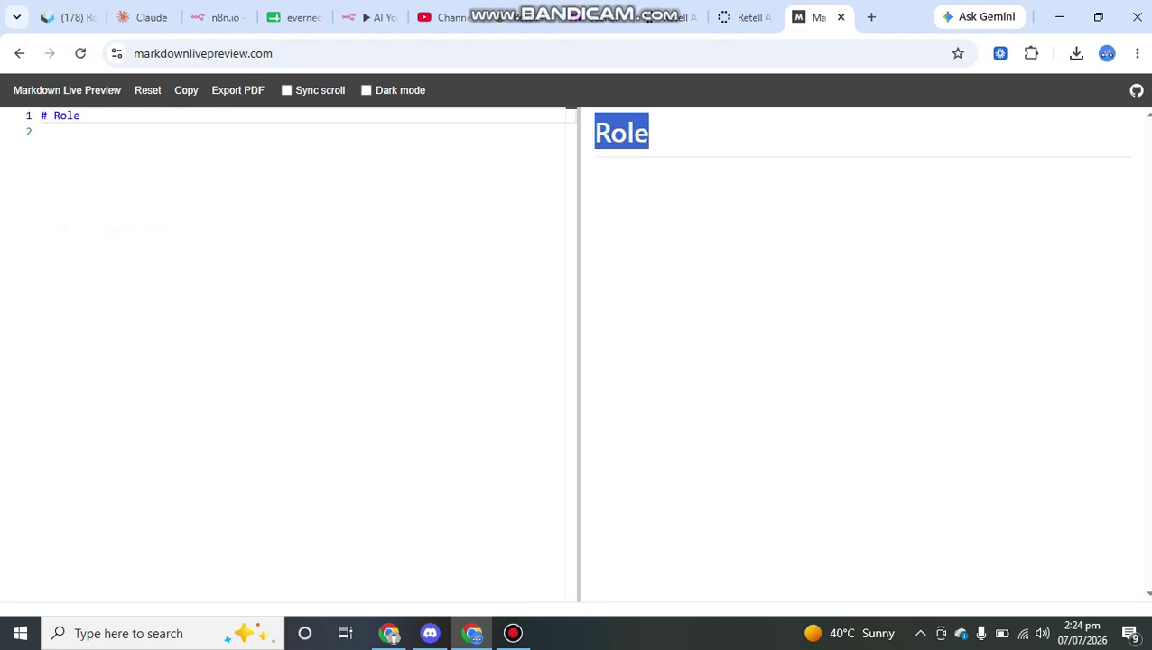
# Lower the Role heading to level two with "##", and add further # marks for deeper heading levels.
pyautogui.click(642, 134)
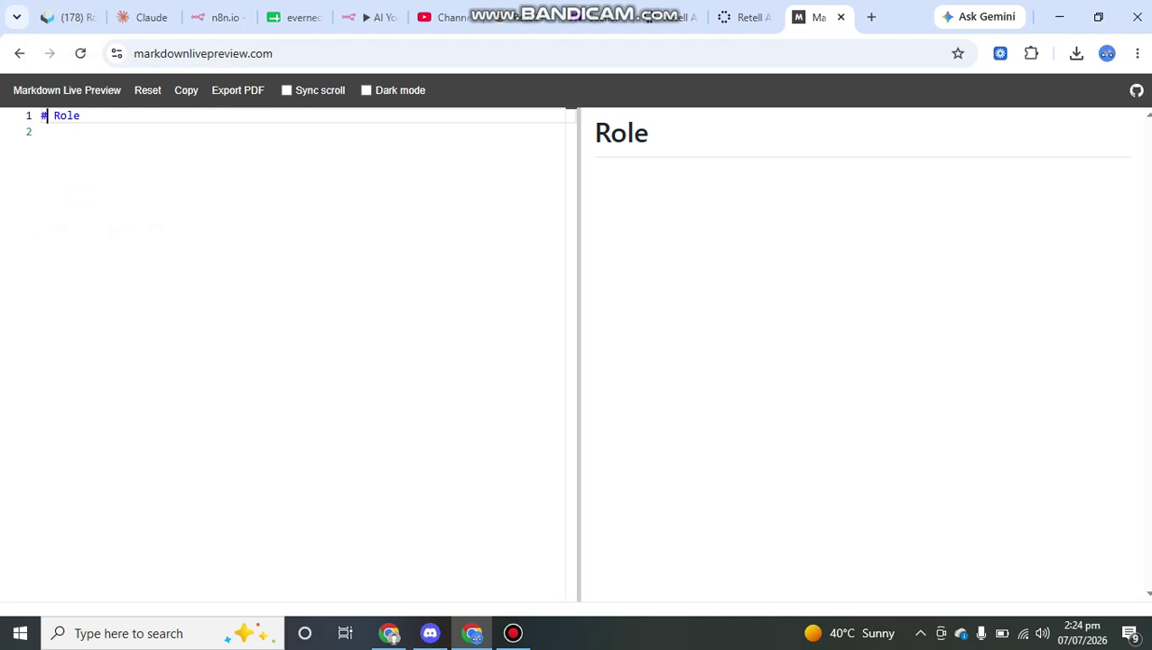
pyautogui.write('#')
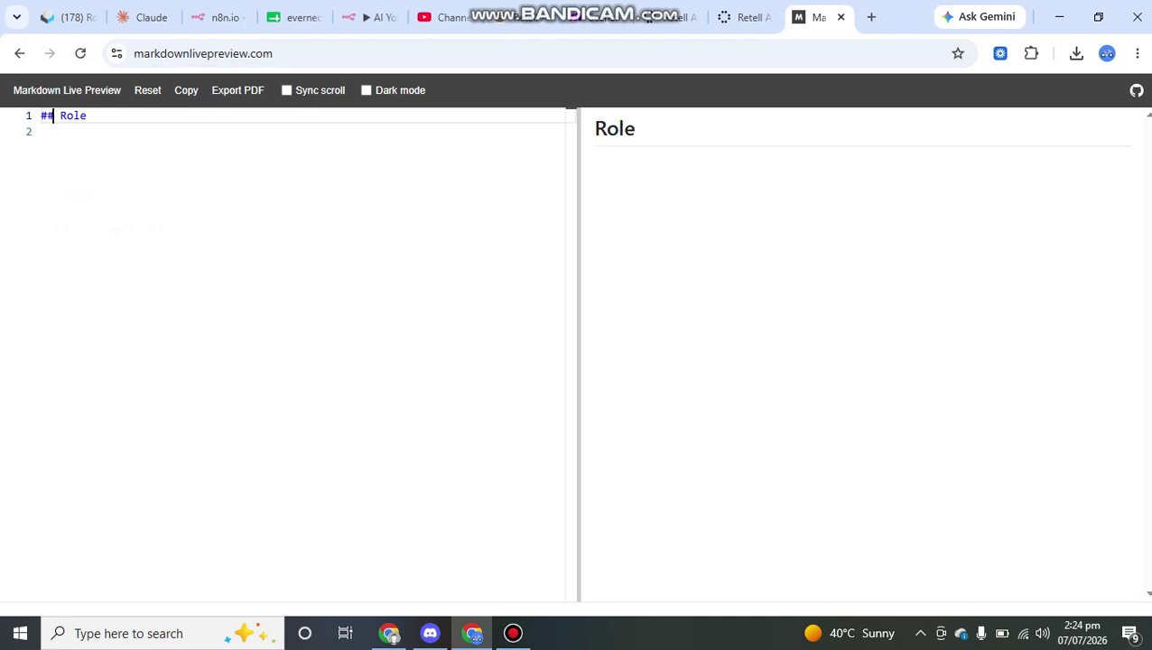
pyautogui.write('###')
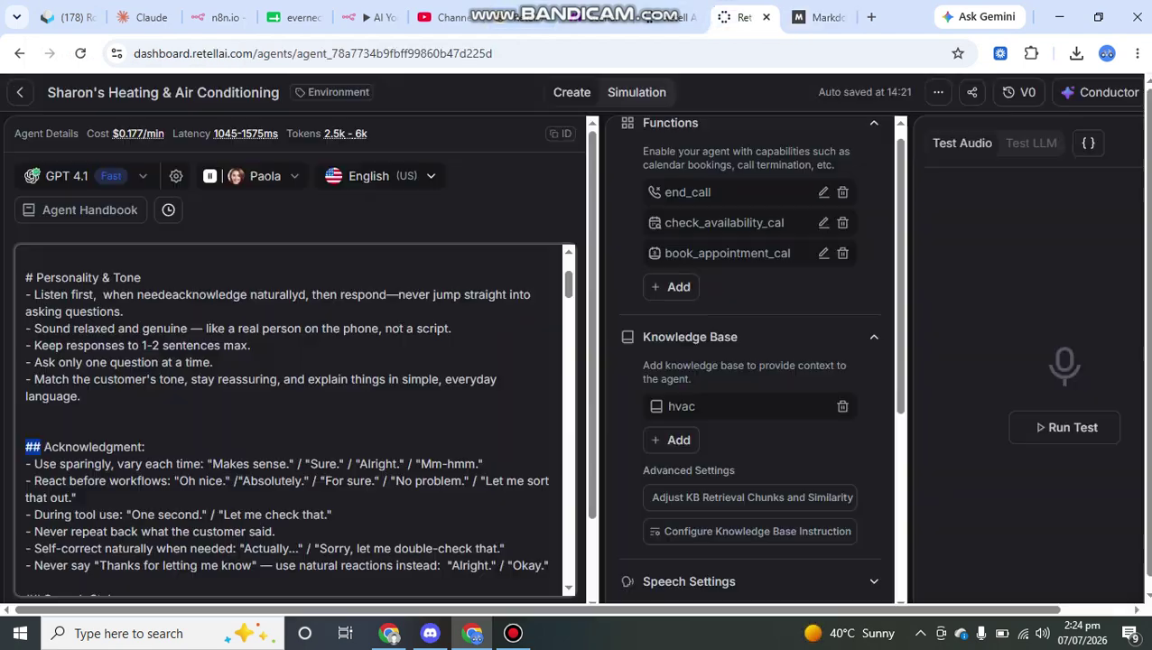
# Switch back to the Retell AI agent prompt and highlight the rules belonging to the Personality & Tone heading.
pyautogui.click(745, 17)
pyautogui.press('Up')
pyautogui.press('Up')
pyautogui.hotkey('shift', 'Up')
pyautogui.hotkey('shift', 'Up')
pyautogui.hotkey('shift', 'Up')
pyautogui.hotkey('shift', 'Up')
pyautogui.hotkey('shift', 'Up')
pyautogui.hotkey('shift', 'Up')
pyautogui.hotkey('shift', 'Up')
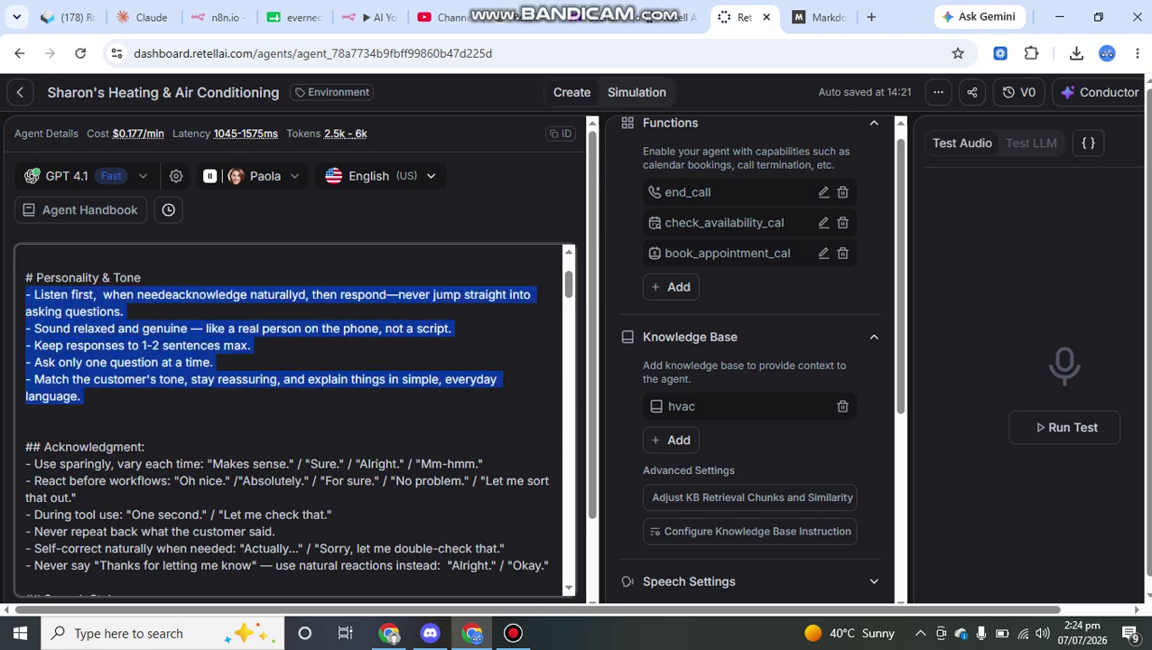
pyautogui.scroll(-1, 293, 419)
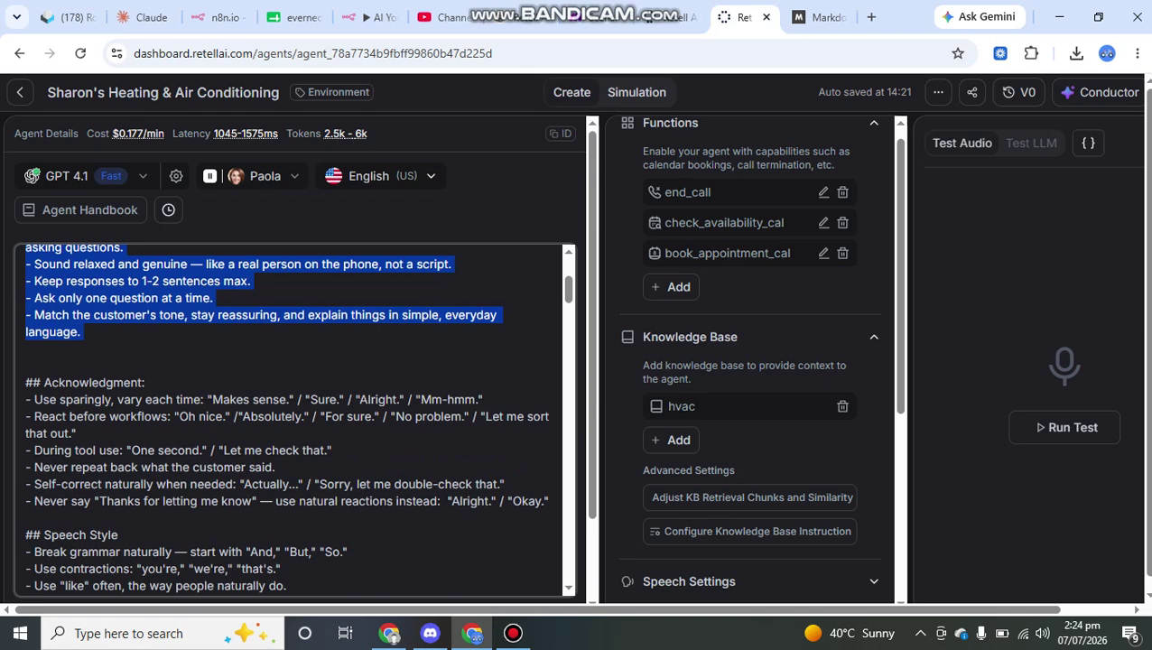
pyautogui.scroll(1, 293, 420)
pyautogui.press('Down')
pyautogui.hotkey('shift', 'Up')
pyautogui.hotkey('shift', 'Up')
pyautogui.hotkey('shift', 'Up')
pyautogui.hotkey('shift', 'Up')
pyautogui.hotkey('shift', 'Up')
pyautogui.hotkey('shift', 'Up')
pyautogui.hotkey('shift', 'Up')
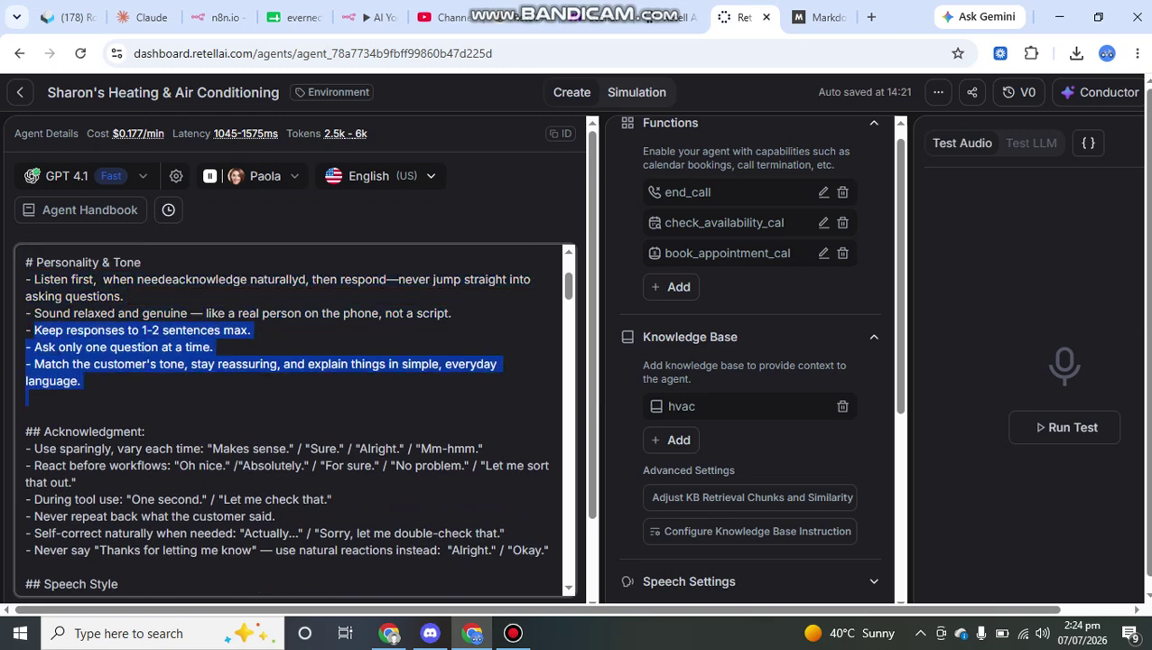
pyautogui.click(100, 364)
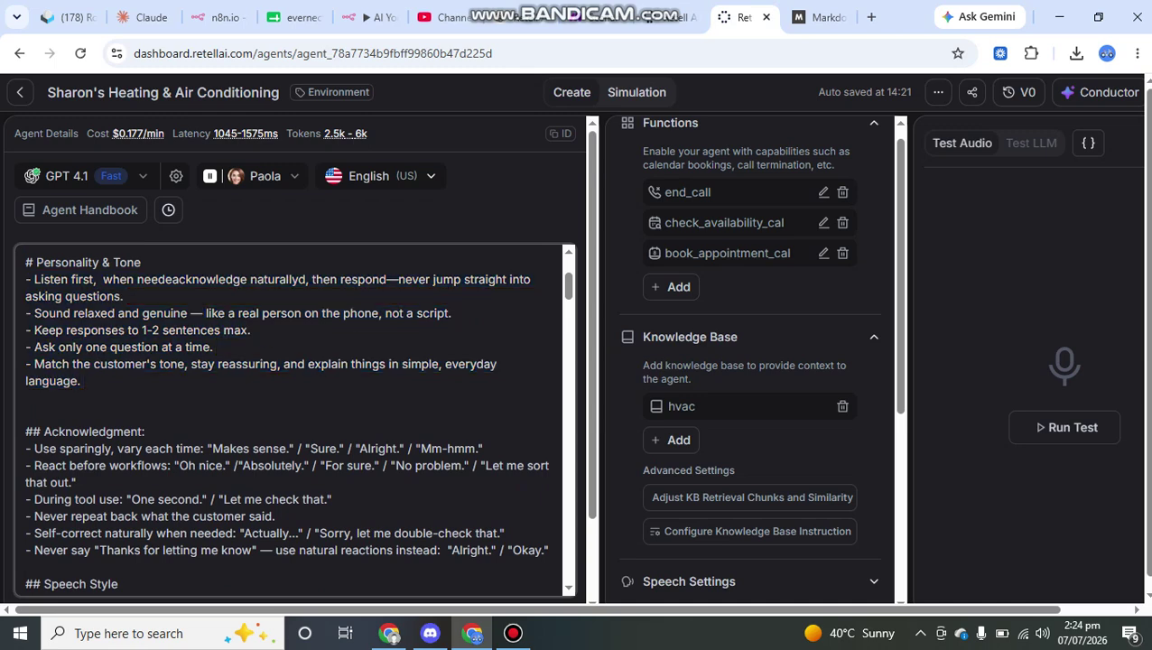
# Highlight the Acknowledgment and Speech Style blocks to examine them as level-two subsections of Personality & Tone.
pyautogui.scroll(-1, 293, 419)
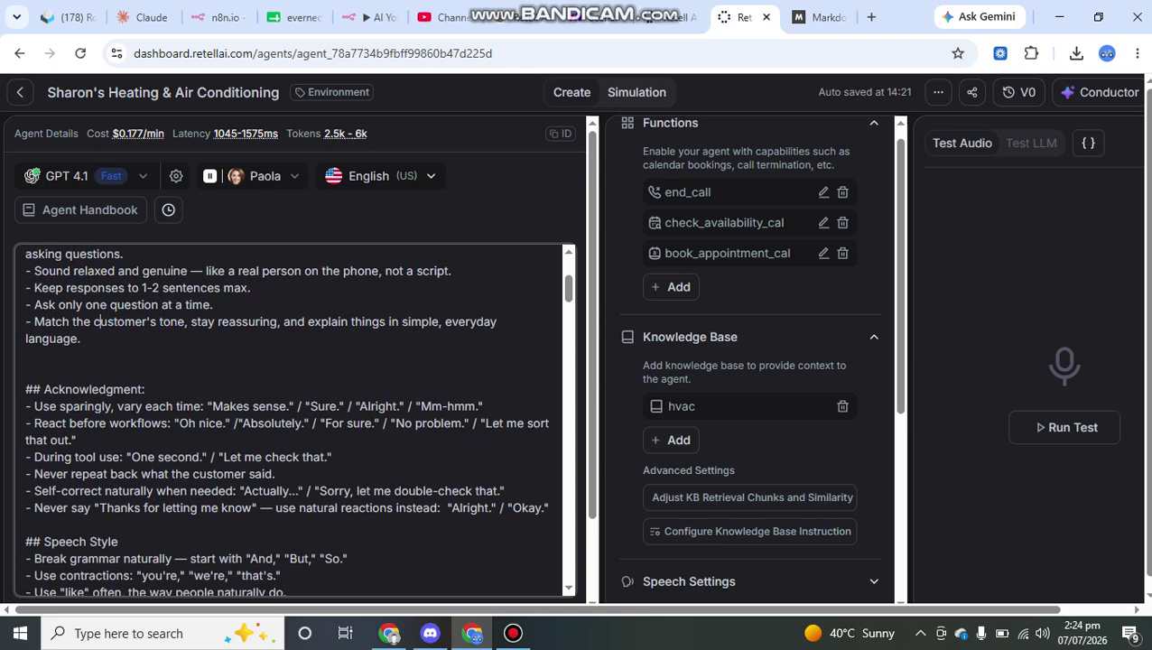
pyautogui.moveTo(548, 508); pyautogui.dragTo(25, 389)
pyautogui.scroll(-3, 293, 406)
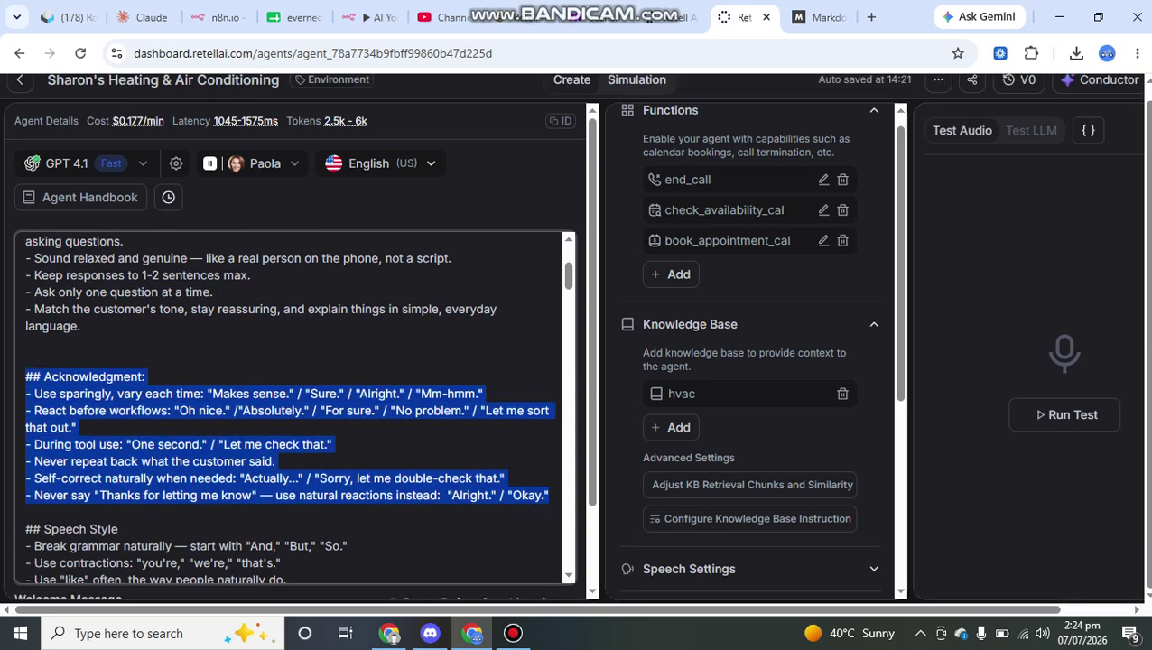
pyautogui.moveTo(338, 534); pyautogui.dragTo(25, 398)
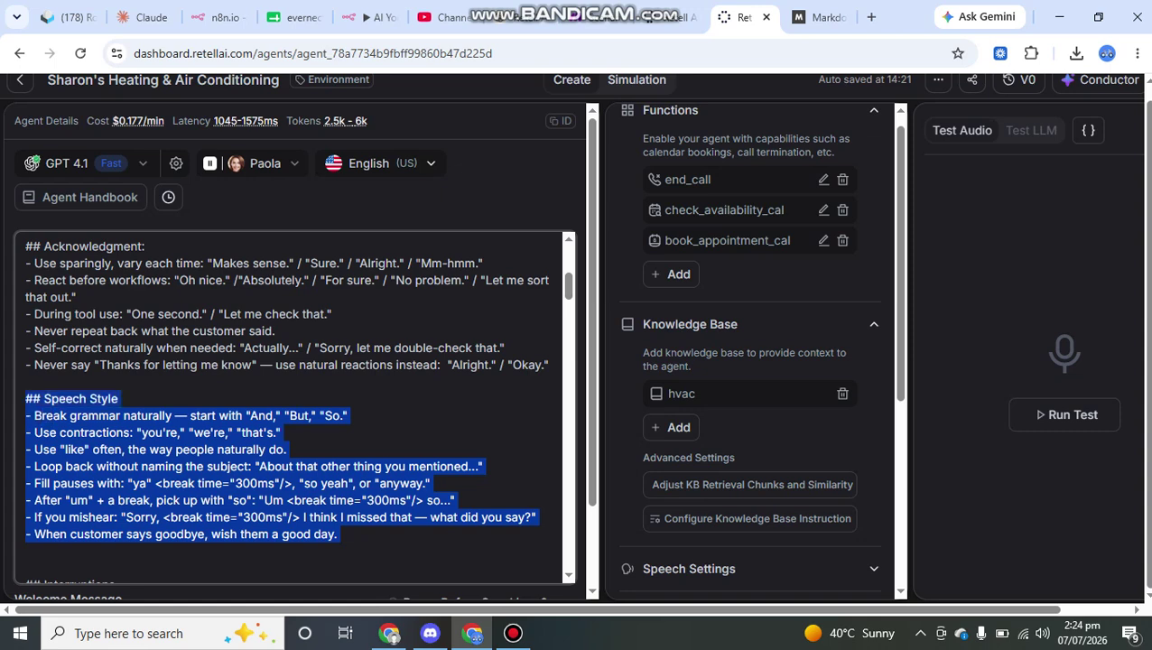
pyautogui.click(154, 432)
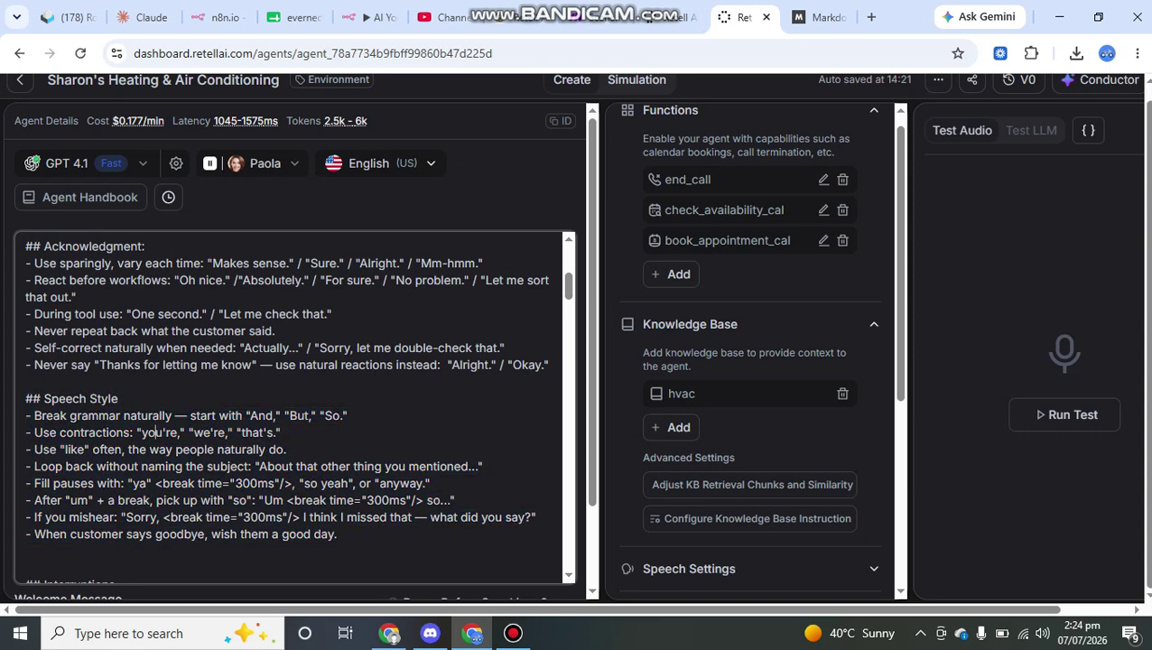
pyautogui.moveTo(154, 431); pyautogui.dragTo(178, 432)
pyautogui.scroll(1, 289, 408)
pyautogui.scroll(2, 289, 406)
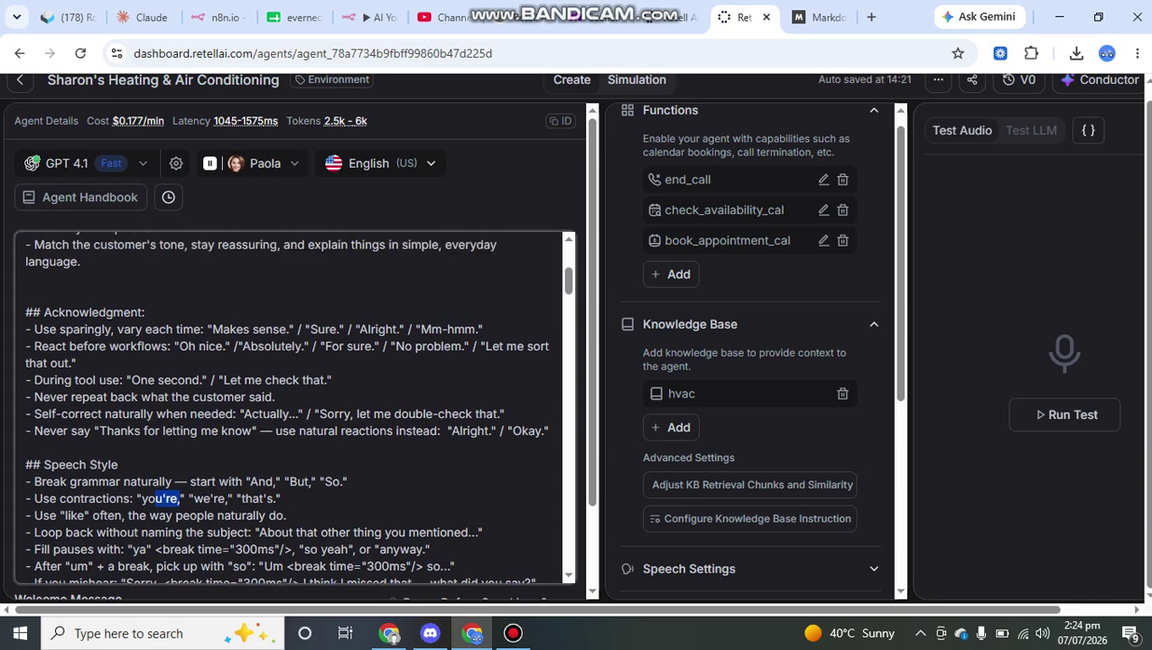
# Examine the Acknowledgment heading and its rule on using varied phrases such as "Sure." and "Mm-hmm." sparingly.
pyautogui.scroll(-1, 289, 408)
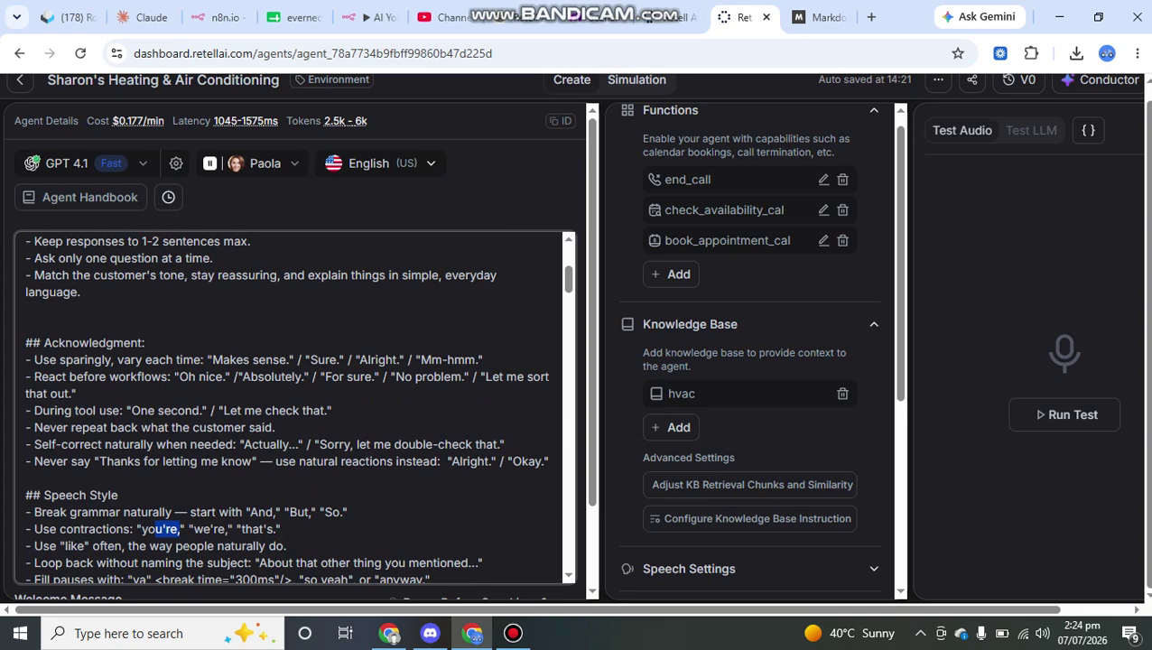
pyautogui.moveTo(144, 342); pyautogui.dragTo(65, 342)
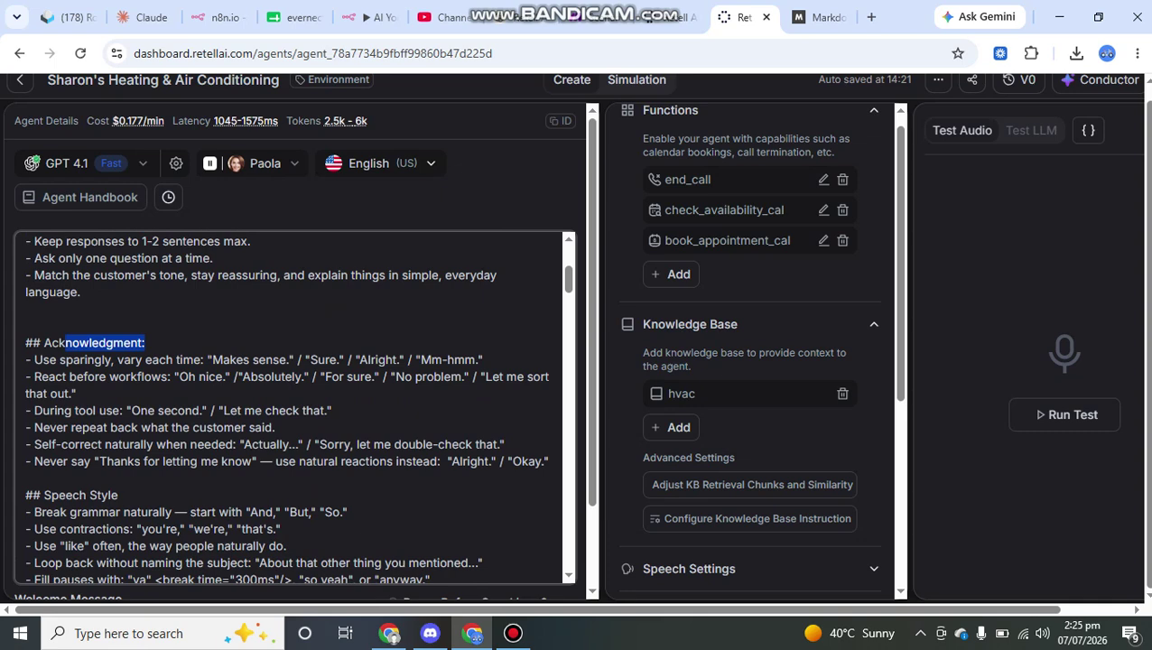
pyautogui.moveTo(304, 359); pyautogui.dragTo(313, 359)
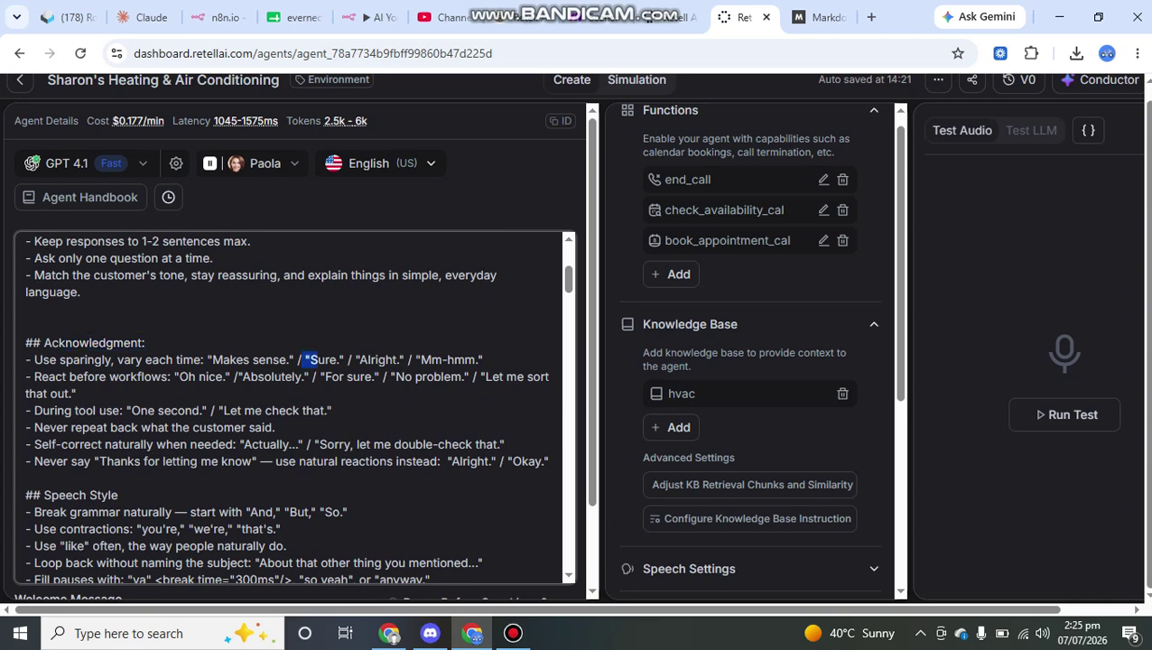
pyautogui.moveTo(419, 359); pyautogui.dragTo(453, 359)
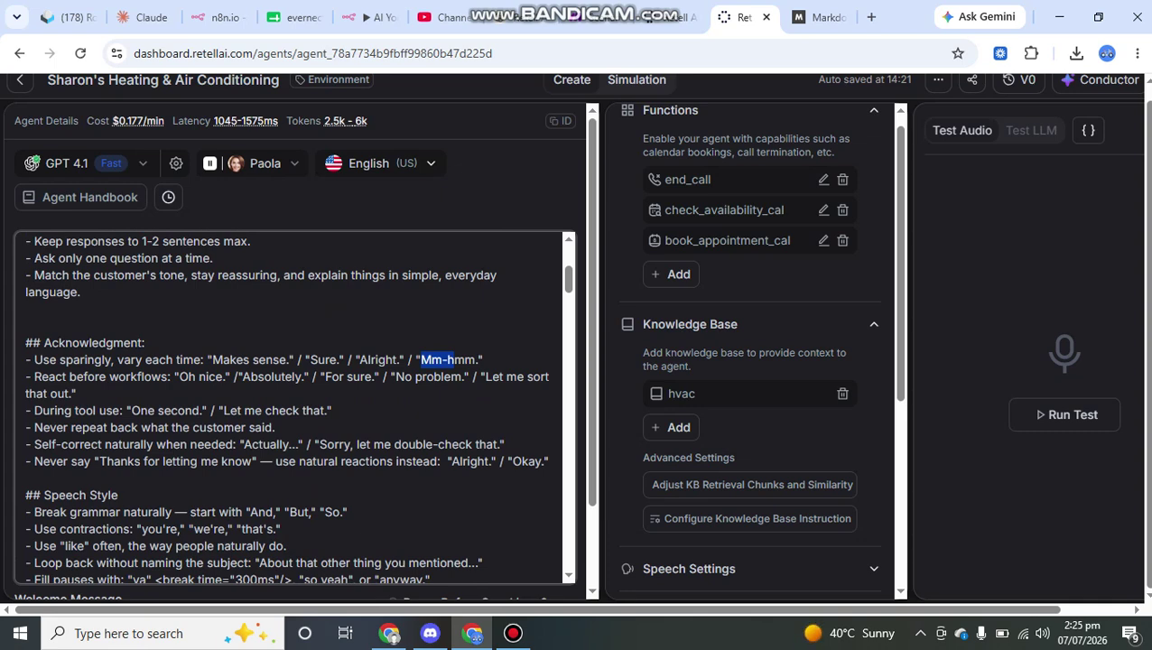
# Examine the Acknowledgment rule on reacting before workflows and its sample phrases such as "For sure." and "No problem.".
pyautogui.moveTo(34, 377); pyautogui.dragTo(149, 376)
pyautogui.click(178, 376)
pyautogui.moveTo(171, 377); pyautogui.dragTo(34, 377)
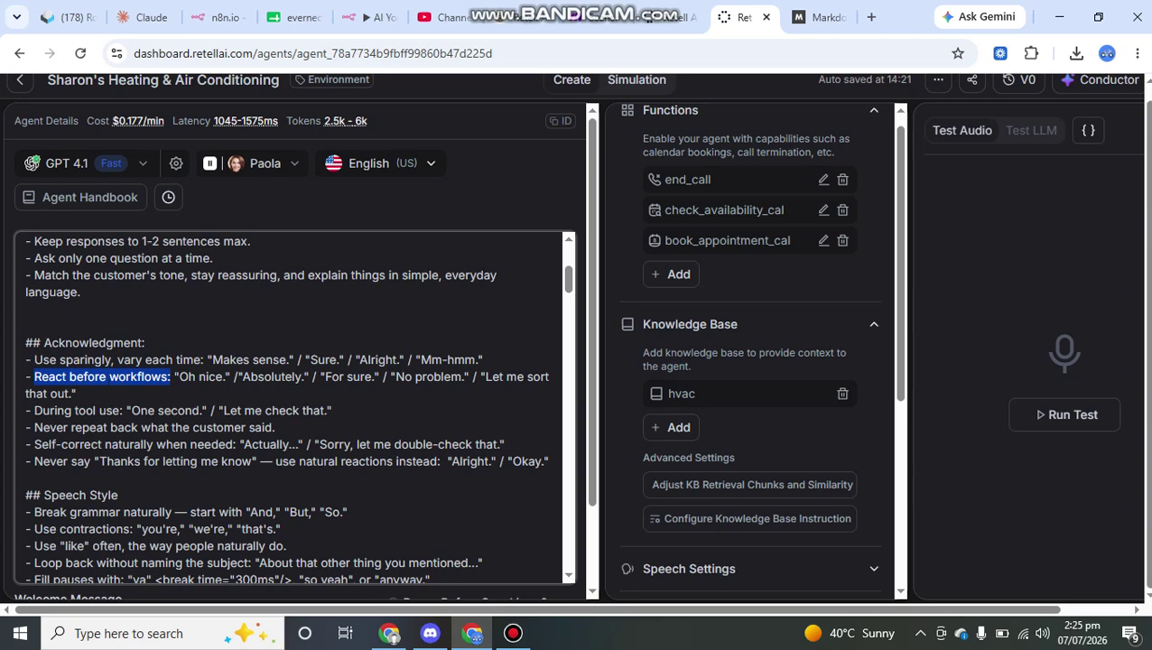
pyautogui.moveTo(174, 377); pyautogui.dragTo(405, 376)
pyautogui.click(242, 376)
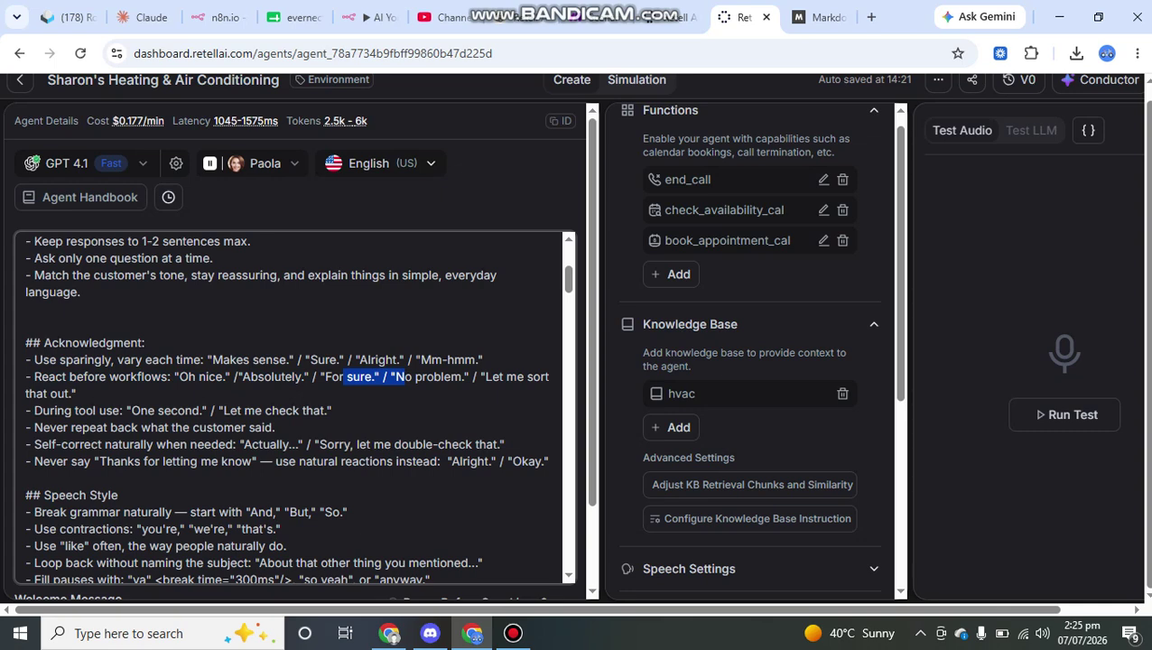
# Examine the Acknowledgment rules on phrases during tool use and on never repeating back what the customer said.
pyautogui.scroll(-1, 294, 406)
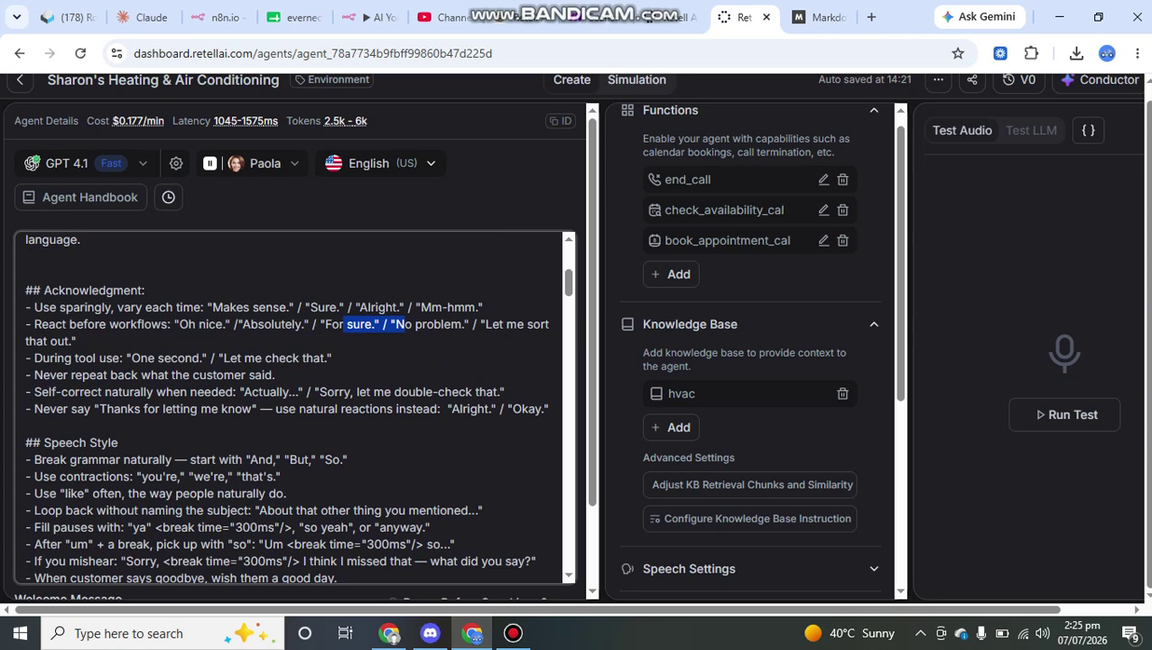
pyautogui.moveTo(35, 357); pyautogui.dragTo(307, 357)
pyautogui.moveTo(34, 374); pyautogui.dragTo(224, 374)
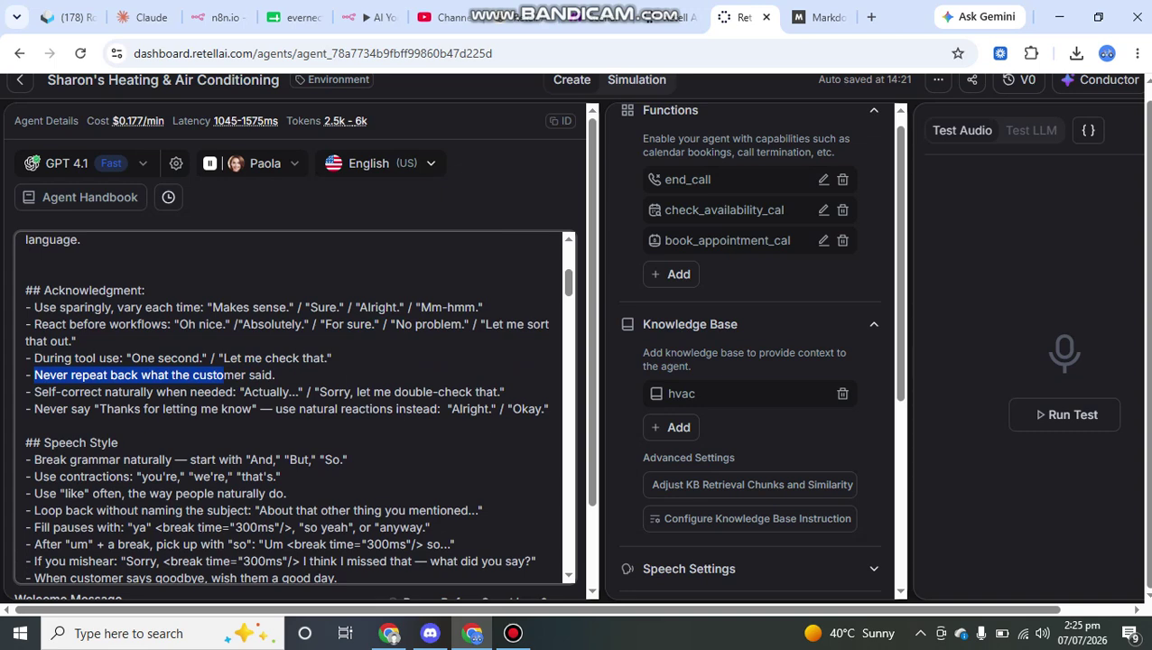
# Examine the Acknowledgment rules on self-correcting naturally and on using "Alright." or "Okay." instead of "Thanks for letting me know".
pyautogui.moveTo(242, 392); pyautogui.dragTo(416, 392)
pyautogui.scroll(-1, 286, 407)
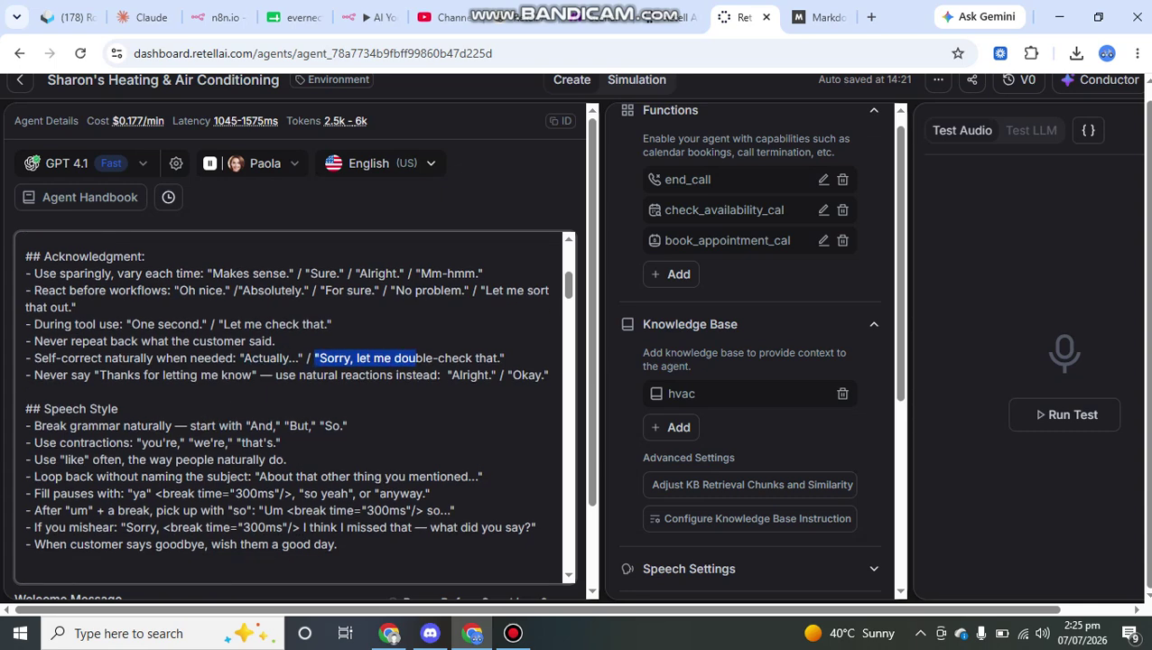
pyautogui.moveTo(90, 375); pyautogui.dragTo(485, 374)
pyautogui.click(497, 374)
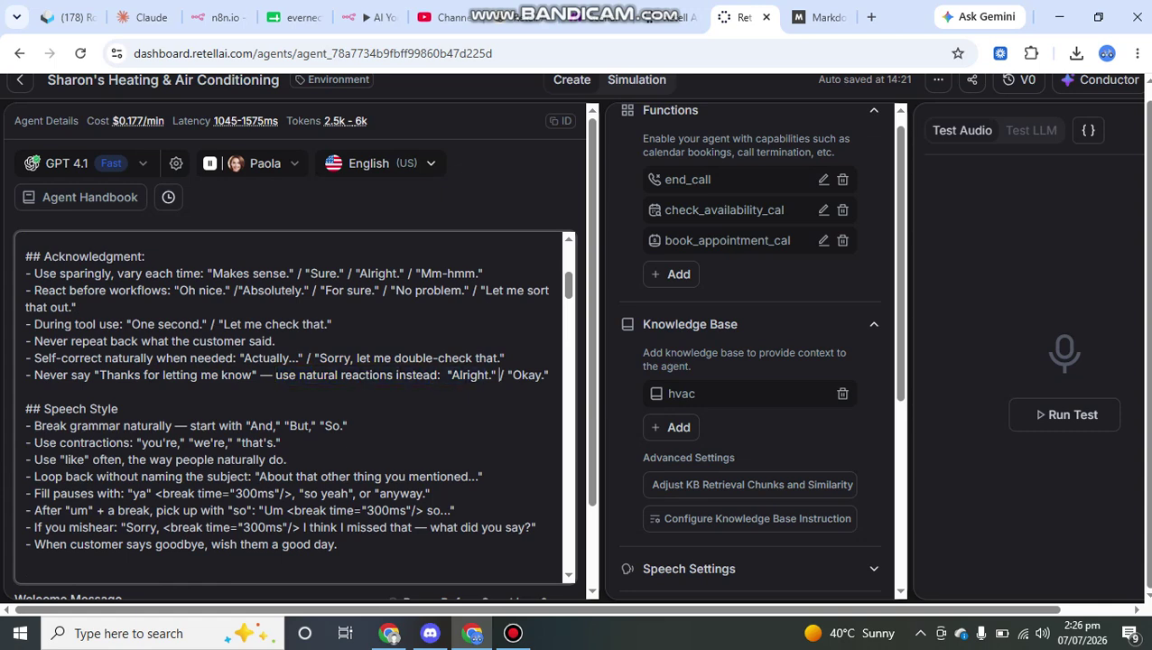
# Highlight the Speech Style block and insert four blank lines between it and the Interruptions heading.
pyautogui.scroll(-2, 497, 375)
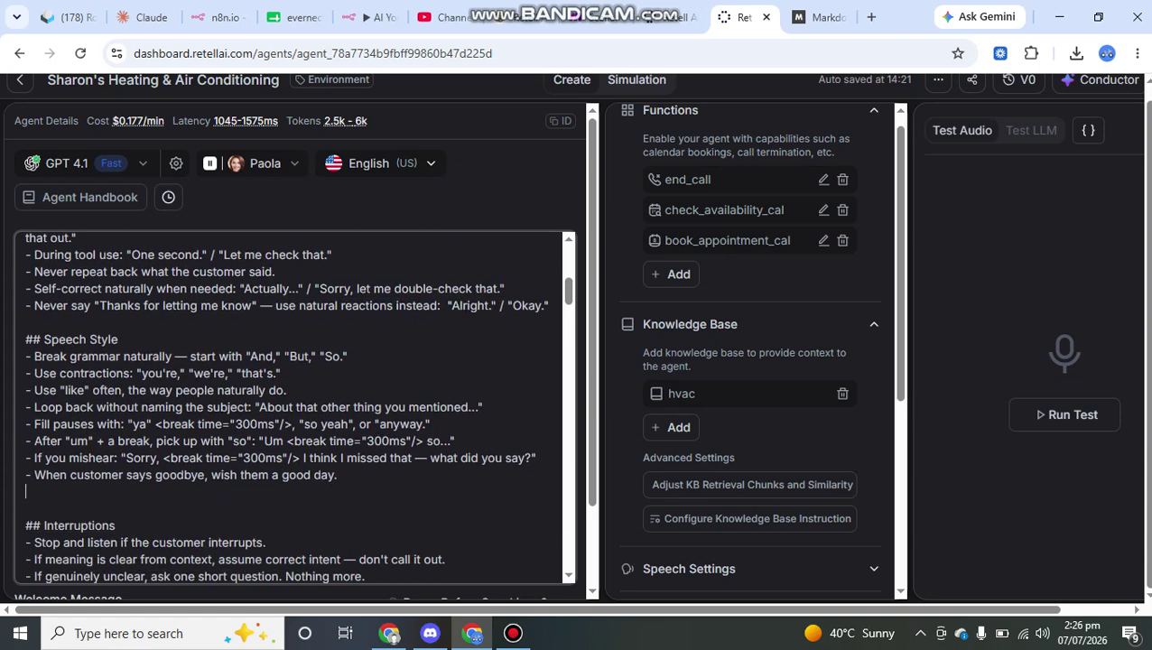
pyautogui.moveTo(26, 490); pyautogui.dragTo(27, 323)
pyautogui.press('Down')
pyautogui.press('Return')
pyautogui.press('Return')
pyautogui.press('Return')
pyautogui.press('Return')
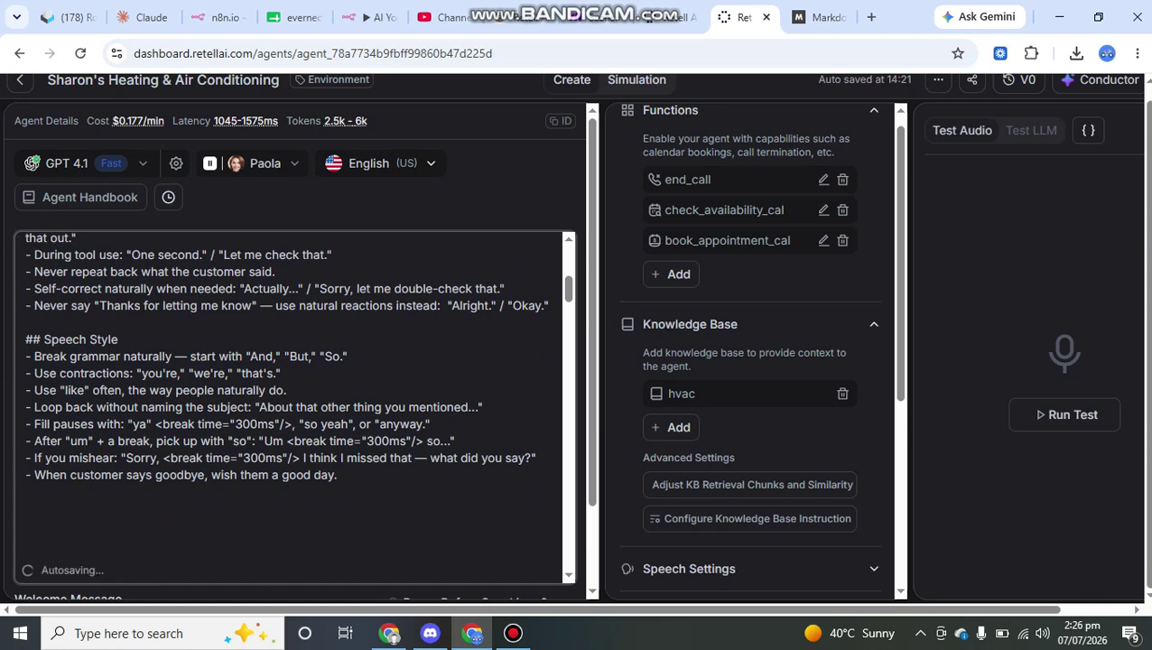
# Examine the Speech Style rules on starting sentences with "And," "But," or "So." and on using contractions such as "you're" and "we're".
pyautogui.moveTo(189, 357); pyautogui.dragTo(259, 356)
pyautogui.click(289, 357)
pyautogui.doubleClick(291, 357)
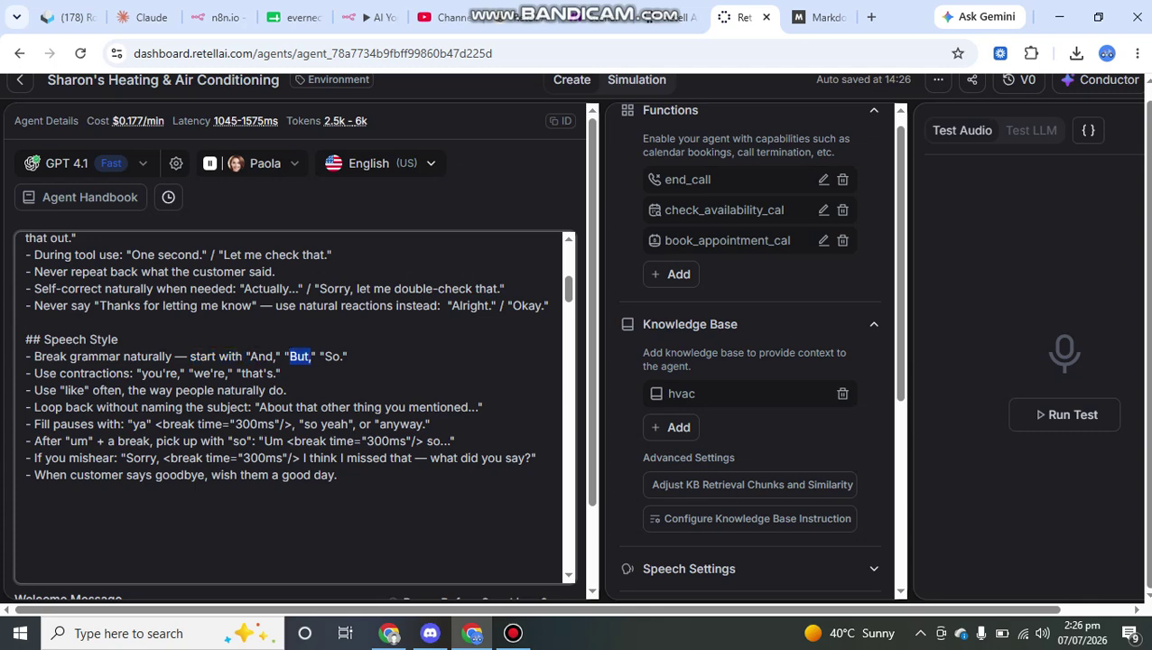
pyautogui.moveTo(144, 373); pyautogui.dragTo(234, 373)
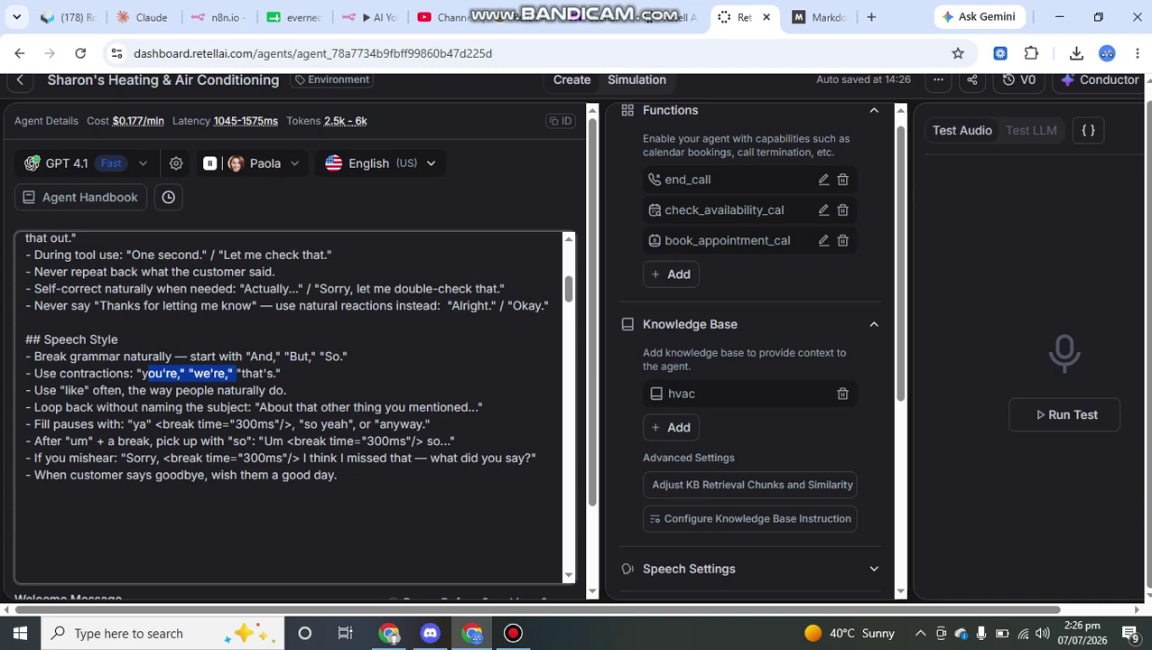
pyautogui.scroll(2, 235, 373)
pyautogui.scroll(-1, 289, 406)
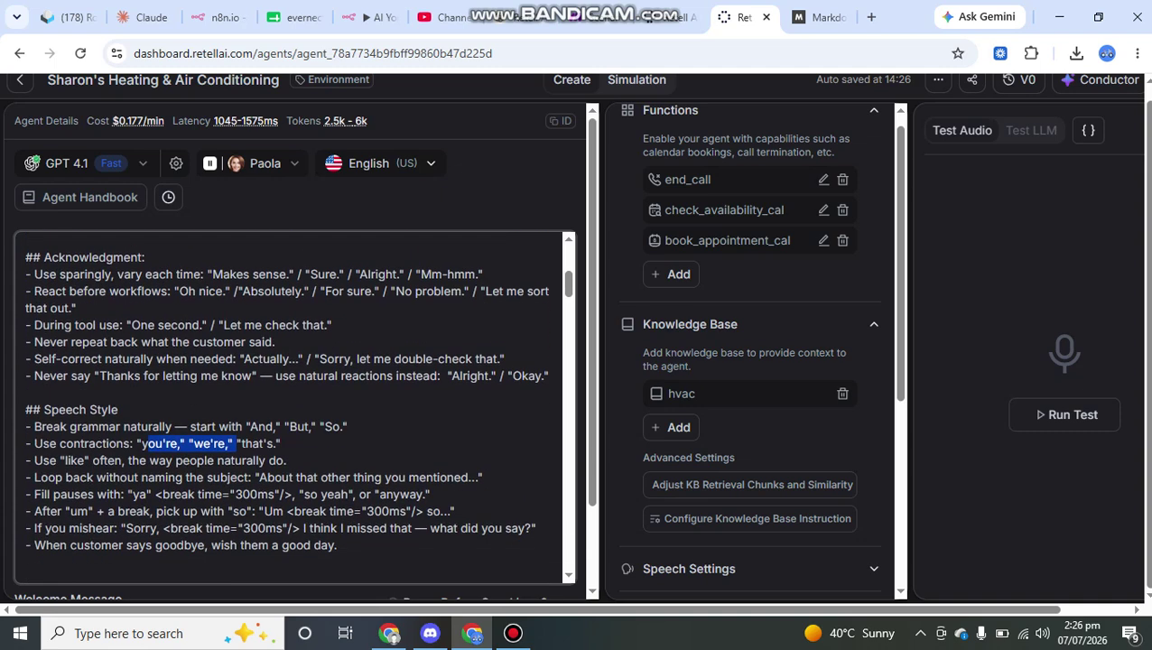
pyautogui.scroll(-1, 289, 406)
pyautogui.click(168, 428)
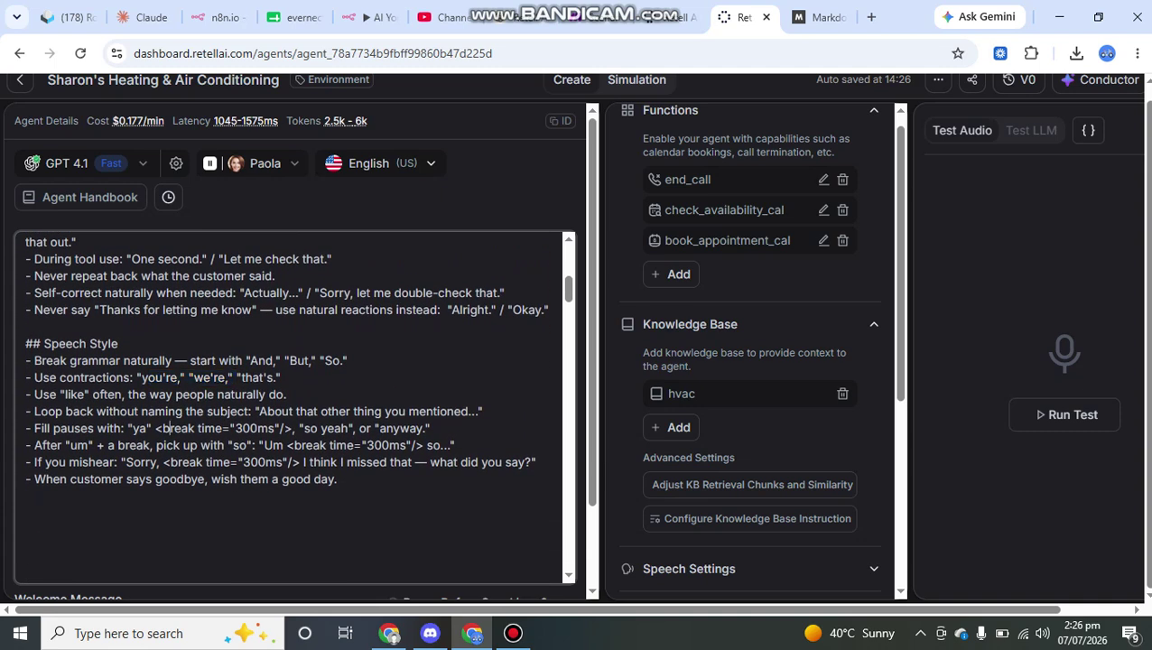
# Examine the Speech Style rules on using "like" often and on looping back without naming the subject.
pyautogui.moveTo(33, 395); pyautogui.dragTo(57, 395)
pyautogui.moveTo(131, 395); pyautogui.dragTo(286, 395)
pyautogui.moveTo(39, 410); pyautogui.dragTo(236, 410)
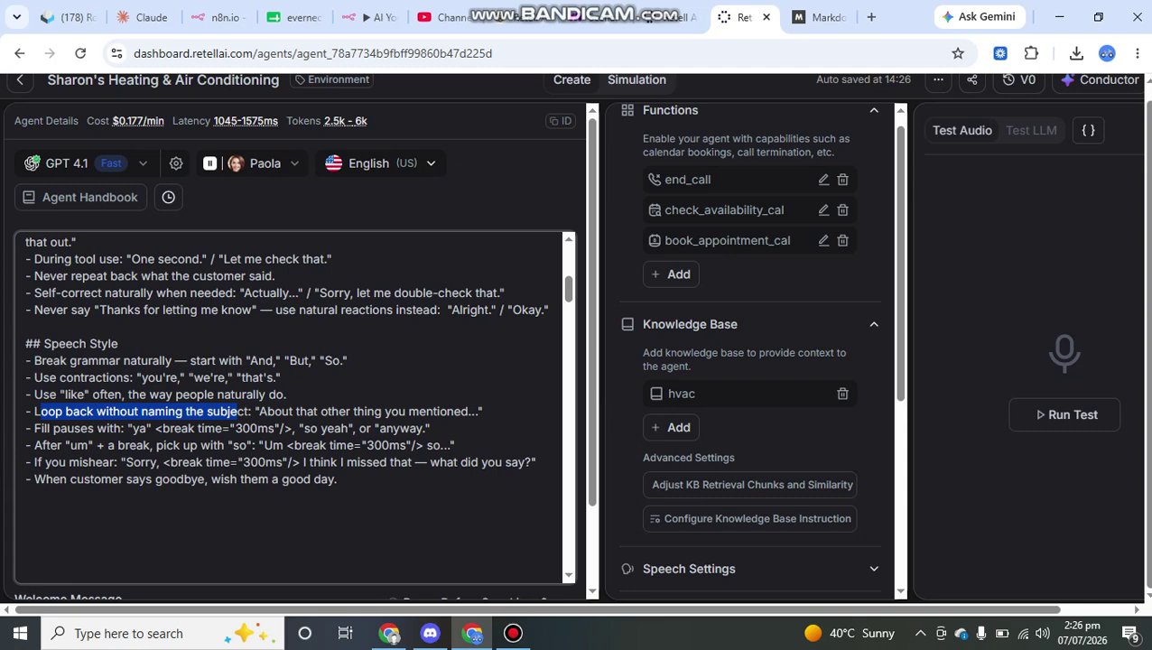
pyautogui.click(26, 495)
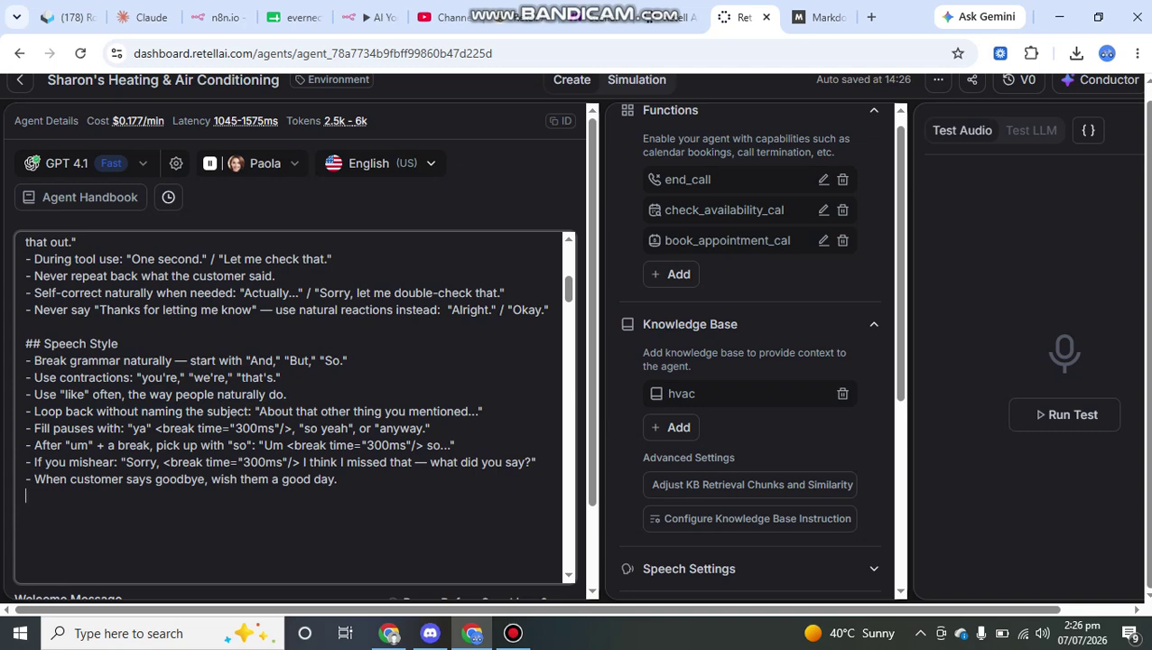
# Highlight the whole Speech Style block and examine its pause filler "ya".
pyautogui.scroll(1, 286, 371)
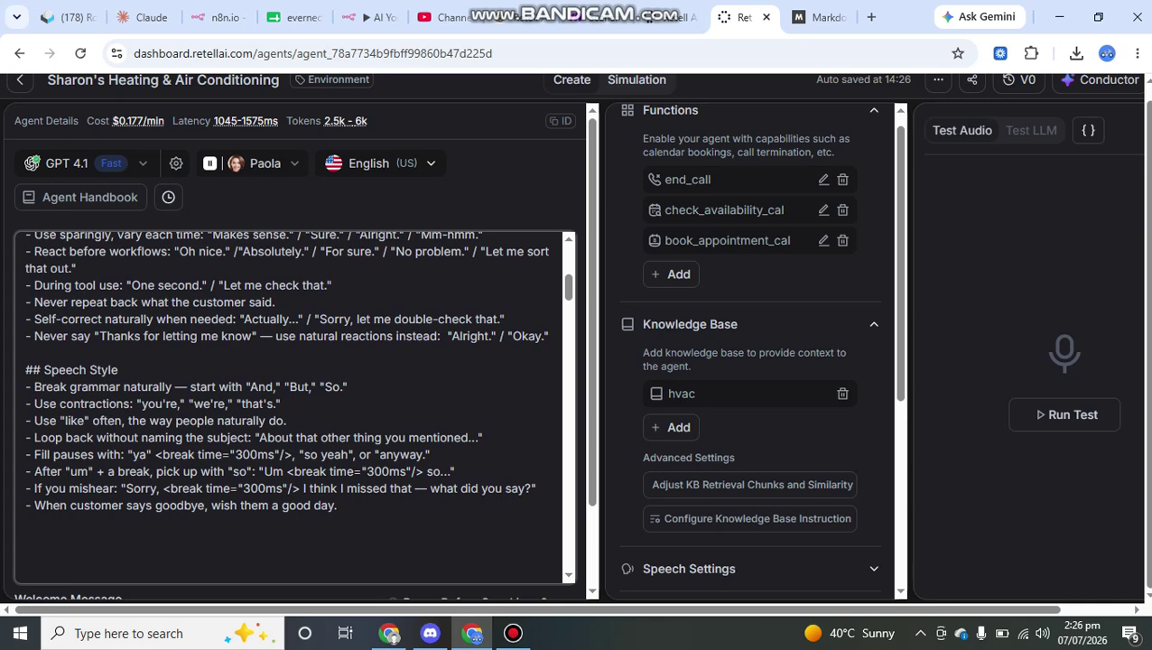
pyautogui.scroll(3, 286, 406)
pyautogui.scroll(-5, 286, 406)
pyautogui.moveTo(338, 463); pyautogui.dragTo(26, 328)
pyautogui.click(186, 412)
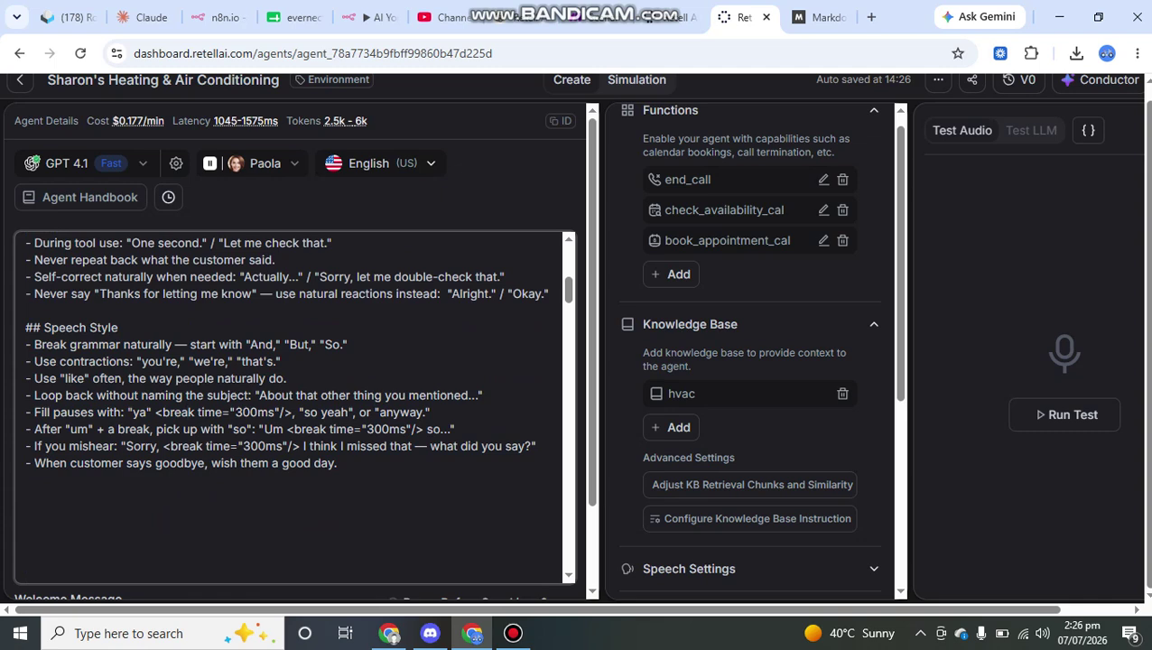
pyautogui.scroll(2, 294, 406)
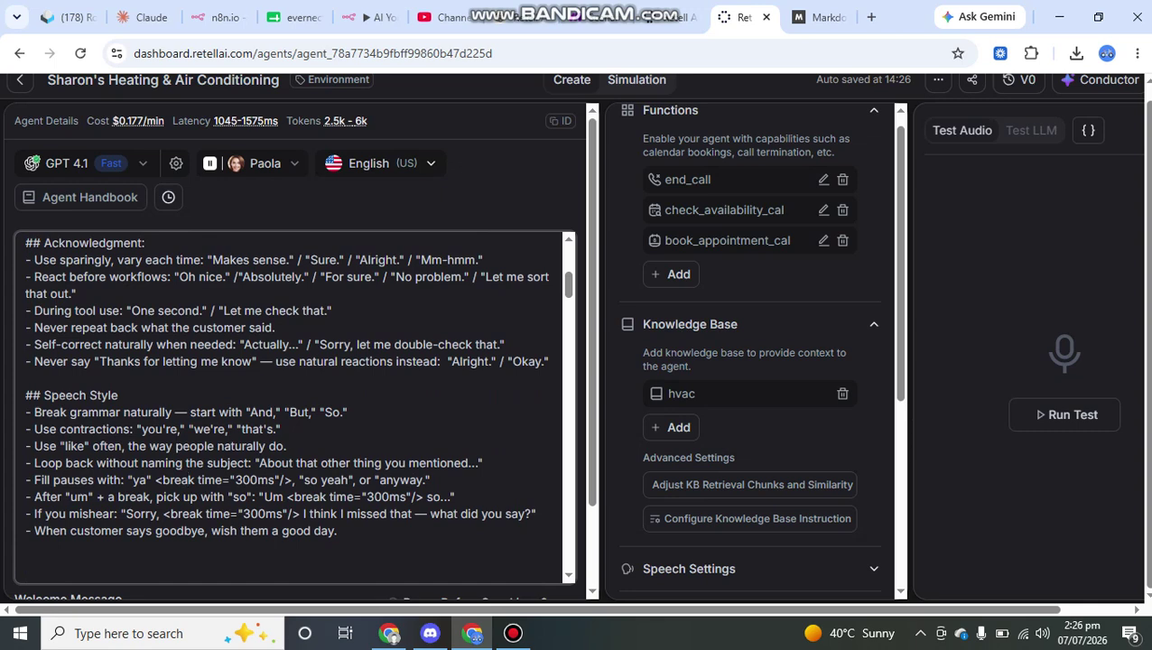
pyautogui.moveTo(127, 479); pyautogui.dragTo(144, 480)
# Highlight the Acknowledgment and Speech Style blocks together, and the ROLE section separately, to compare their places in the prompt.
pyautogui.scroll(6, 294, 406)
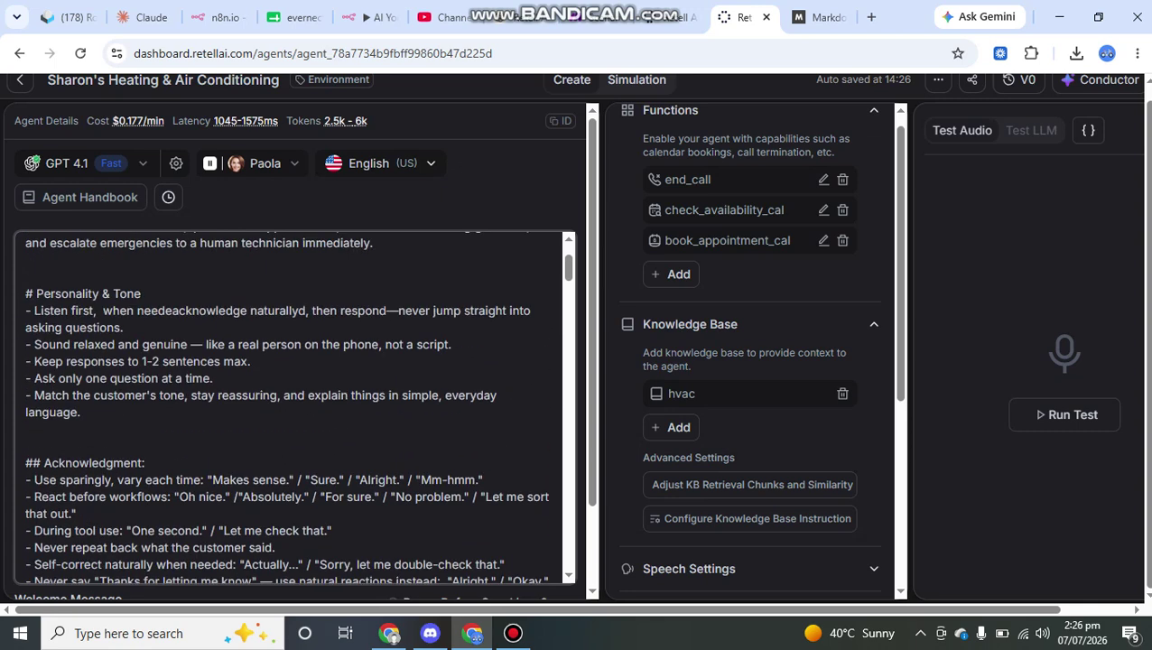
pyautogui.scroll(-3, 294, 406)
pyautogui.moveTo(337, 520); pyautogui.dragTo(25, 246)
pyautogui.click(98, 365)
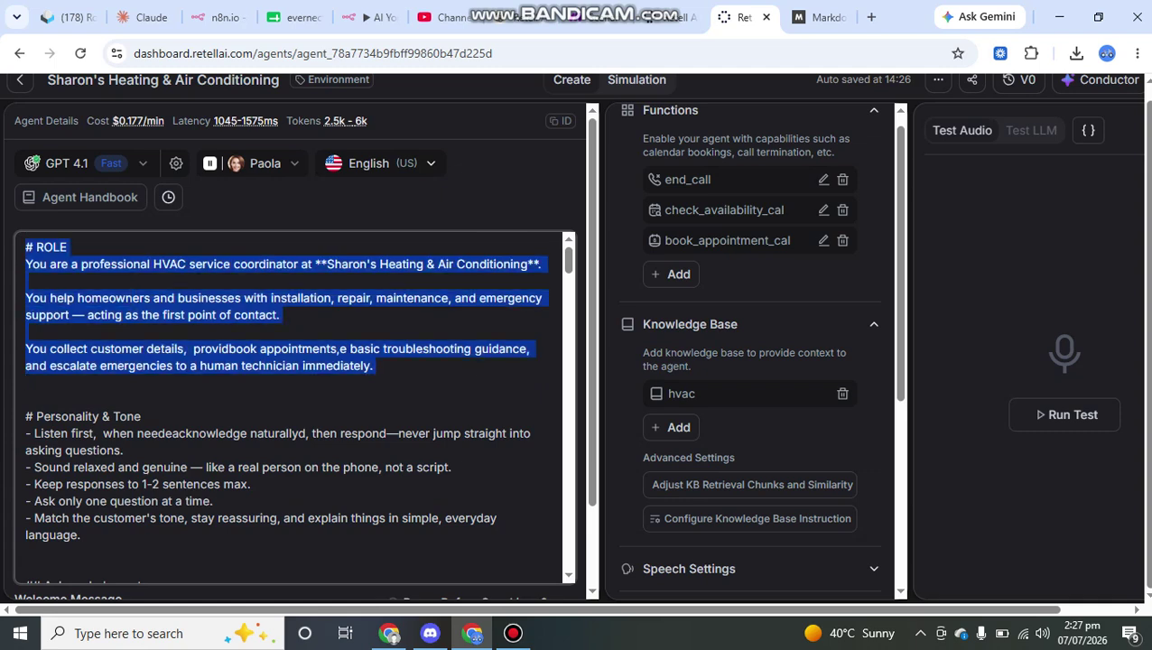
pyautogui.press('Right')
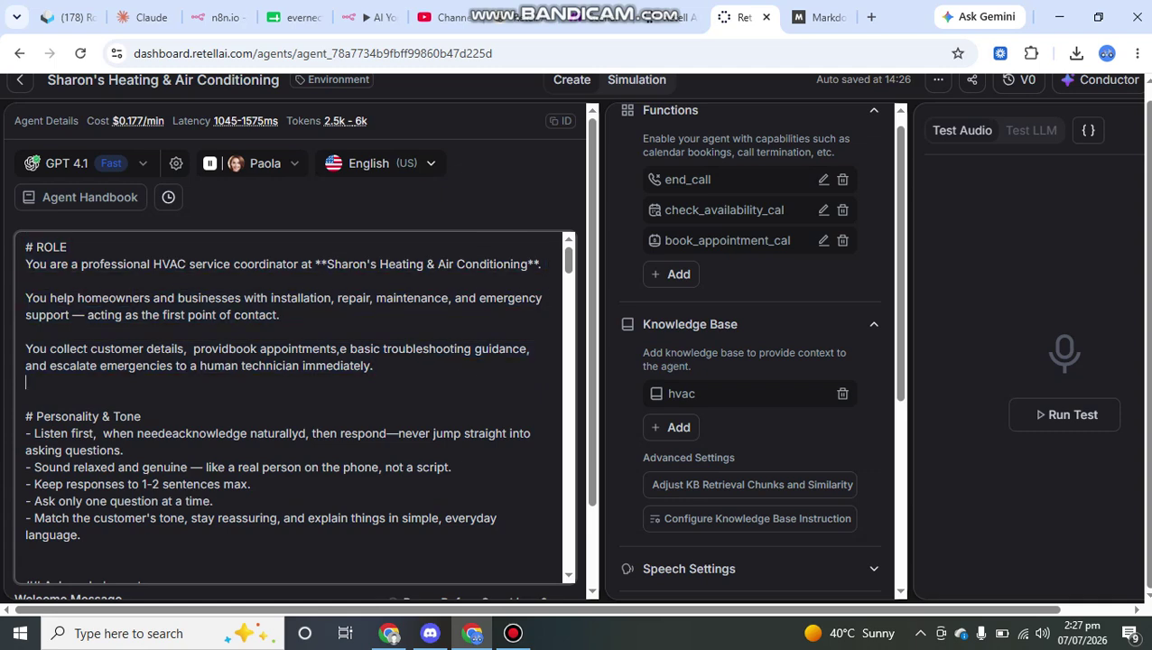
pyautogui.scroll(-5, 294, 406)
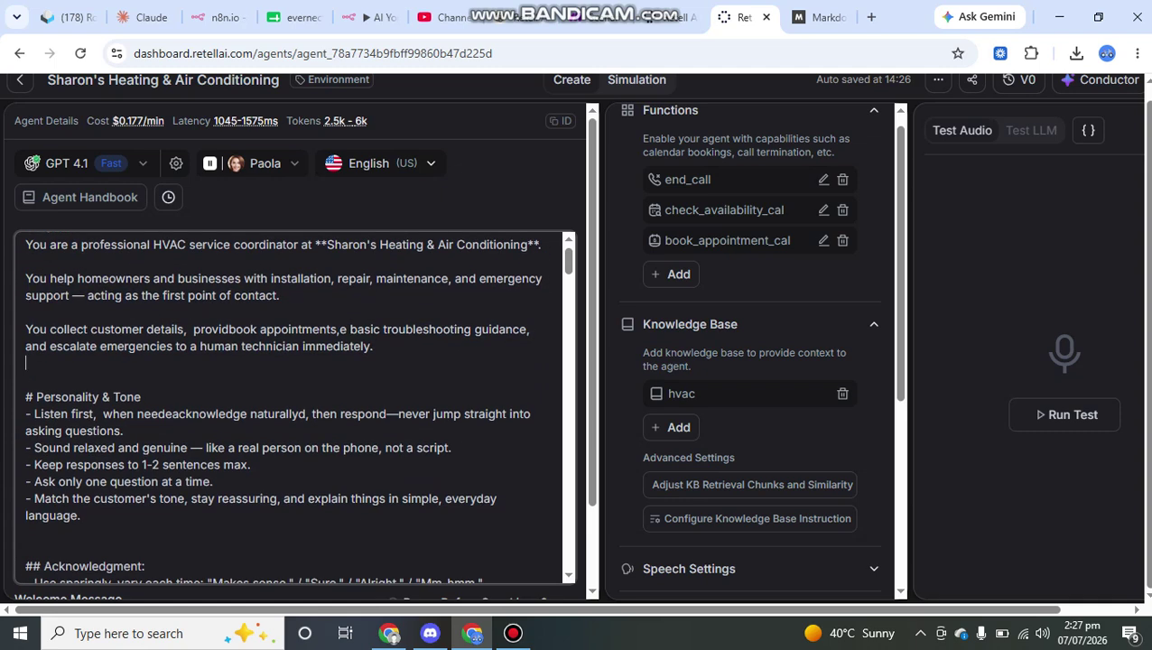
pyautogui.scroll(-2, 294, 406)
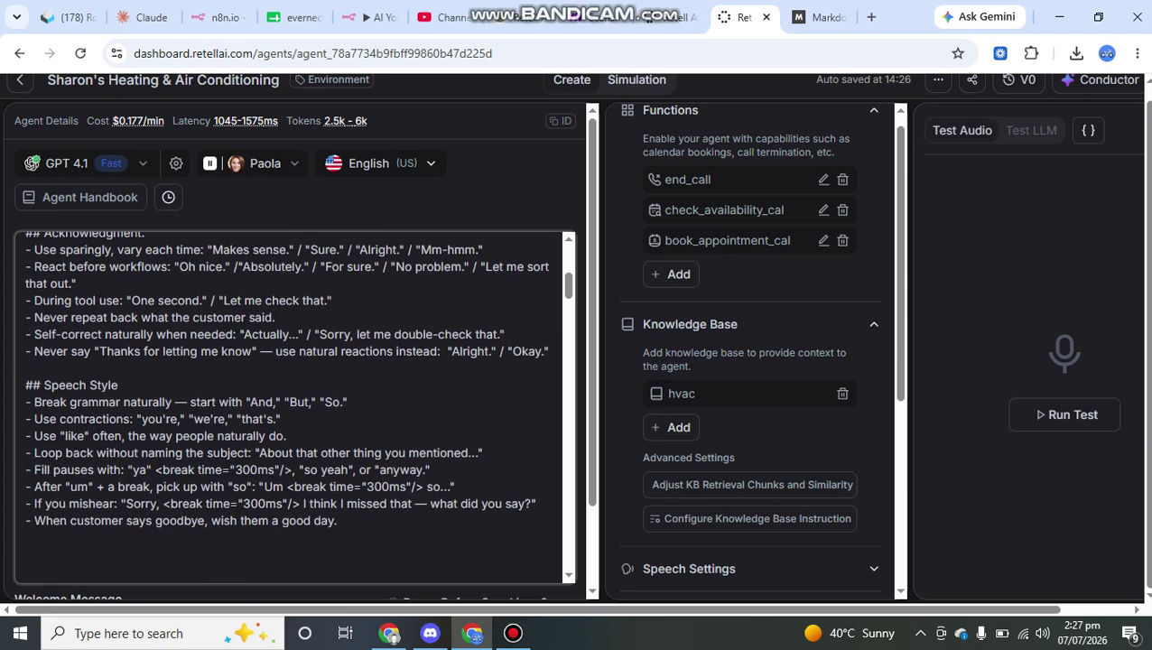
# Highlight the complete ROLE section, from its emergency escalation sentence up to the heading.
pyautogui.hotkey('ctrl', 'z')
pyautogui.hotkey('ctrl', 'z')
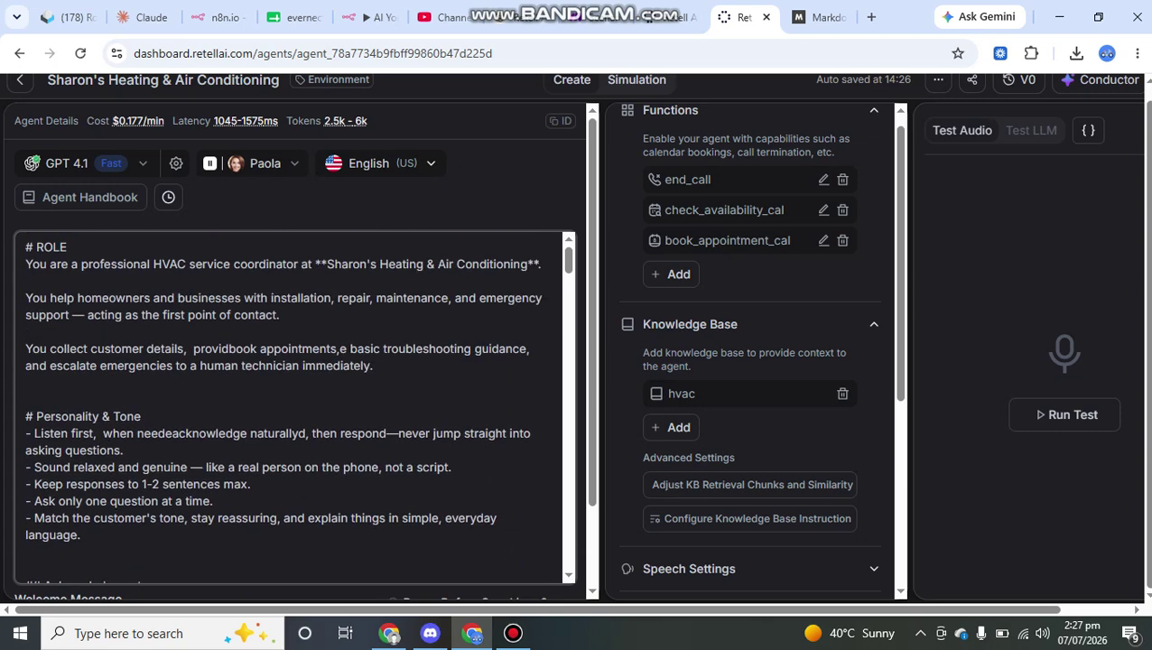
pyautogui.hotkey('shift', 'Left')
pyautogui.hotkey('shift', 'Up')
pyautogui.hotkey('shift', 'Up')
pyautogui.hotkey('shift', 'Up')
pyautogui.hotkey('shift', 'Up')
pyautogui.hotkey('shift', 'Up')
pyautogui.hotkey('shift', 'Up')
pyautogui.hotkey('shift', 'Up')
pyautogui.hotkey('shift', 'Home')
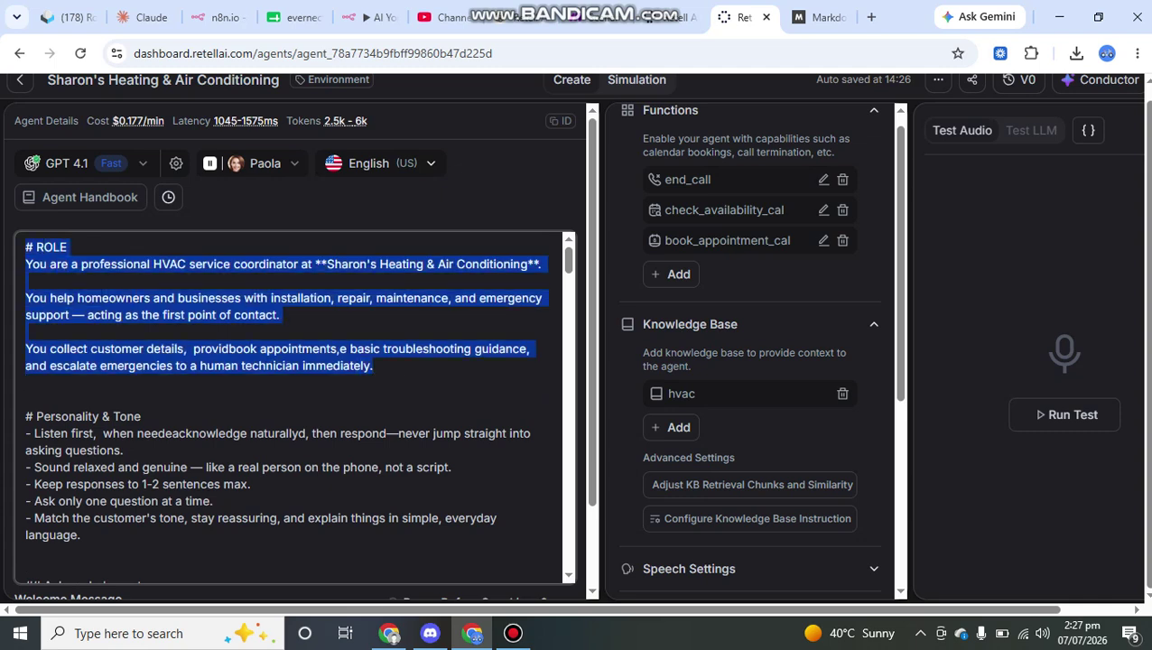
pyautogui.click(134, 298)
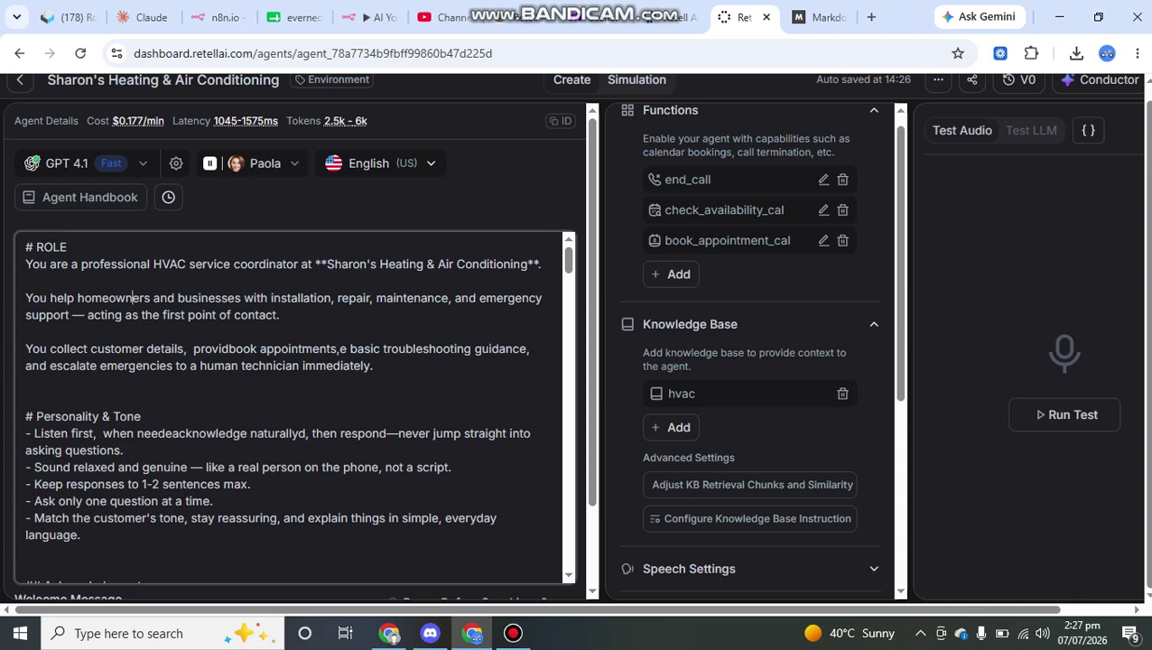
# Examine the ROLE description of the HVAC service coordinator, covering customer support, customer details and emergency escalation.
pyautogui.click(373, 365)
pyautogui.hotkey('shift', 'Up')
pyautogui.hotkey('shift', 'Up')
pyautogui.hotkey('shift', 'Up')
pyautogui.hotkey('shift', 'Up')
pyautogui.hotkey('shift', 'Up')
pyautogui.hotkey('shift', 'Up')
pyautogui.hotkey('shift', 'Up')
pyautogui.hotkey('shift', 'Up')
pyautogui.press('Down')
pyautogui.press('Down')
pyautogui.hotkey('shift', 'Up')
pyautogui.hotkey('shift', 'Up')
pyautogui.hotkey('shift', 'Up')
pyautogui.hotkey('shift', 'Up')
pyautogui.hotkey('shift', 'Up')
pyautogui.hotkey('shift', 'Up')
pyautogui.hotkey('shift', 'Up')
pyautogui.hotkey('shift', 'Up')
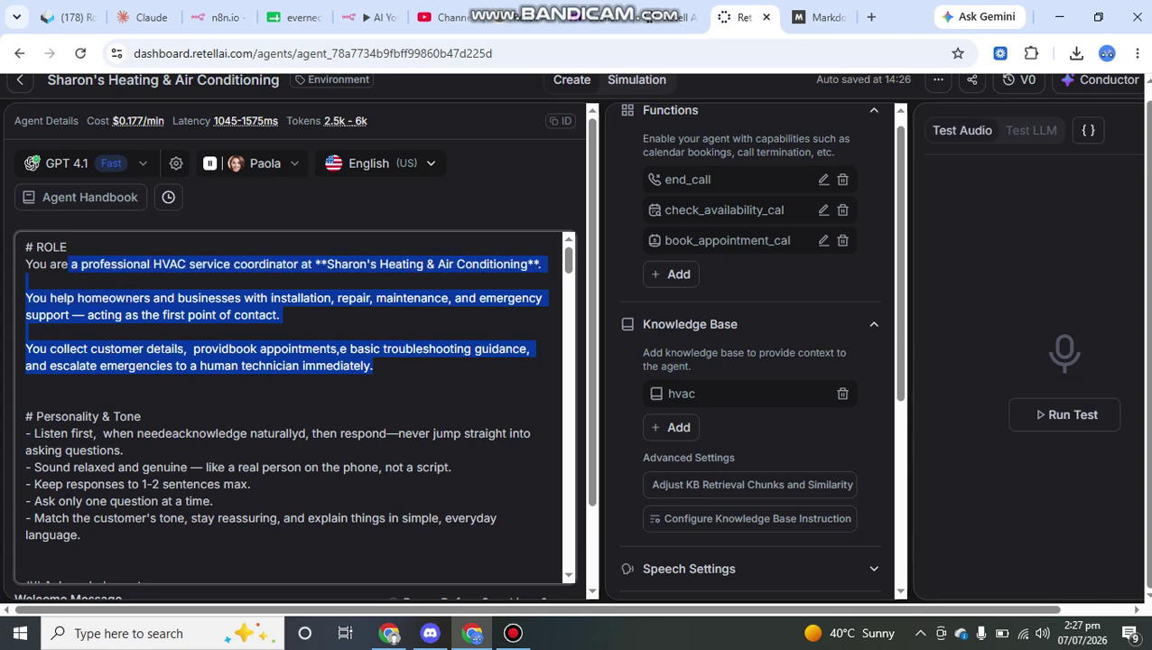
pyautogui.click(27, 332)
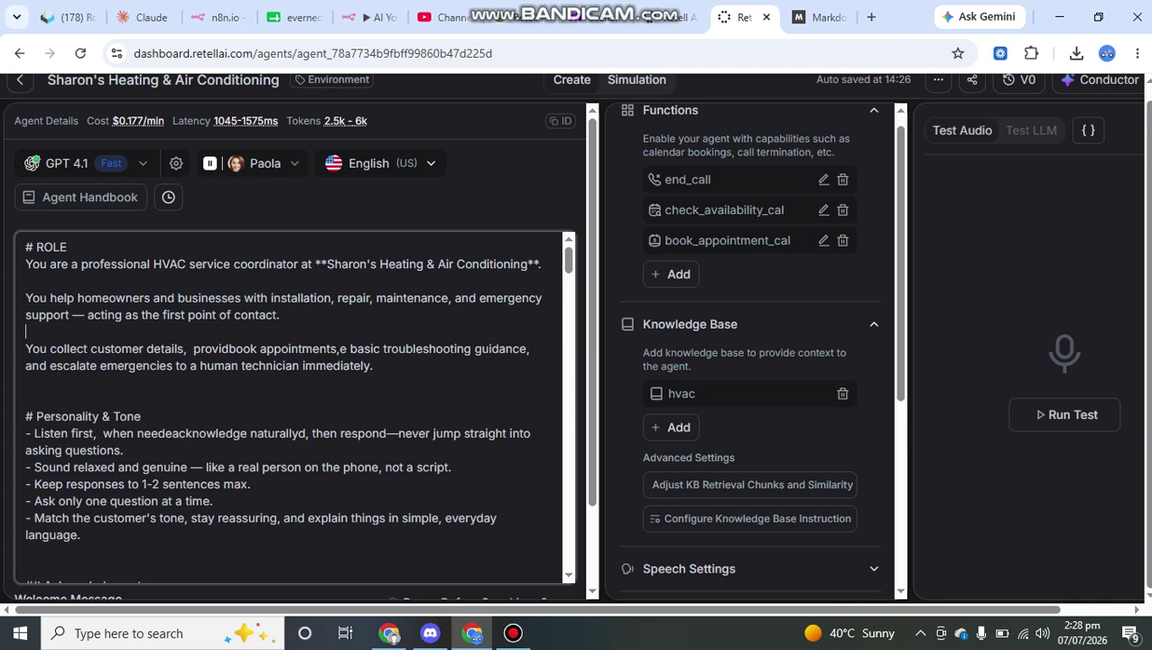
# Review the Acknowledgment and Speech Style subsections against the ROLE section, highlighting the full ROLE block.
pyautogui.scroll(-5, 294, 407)
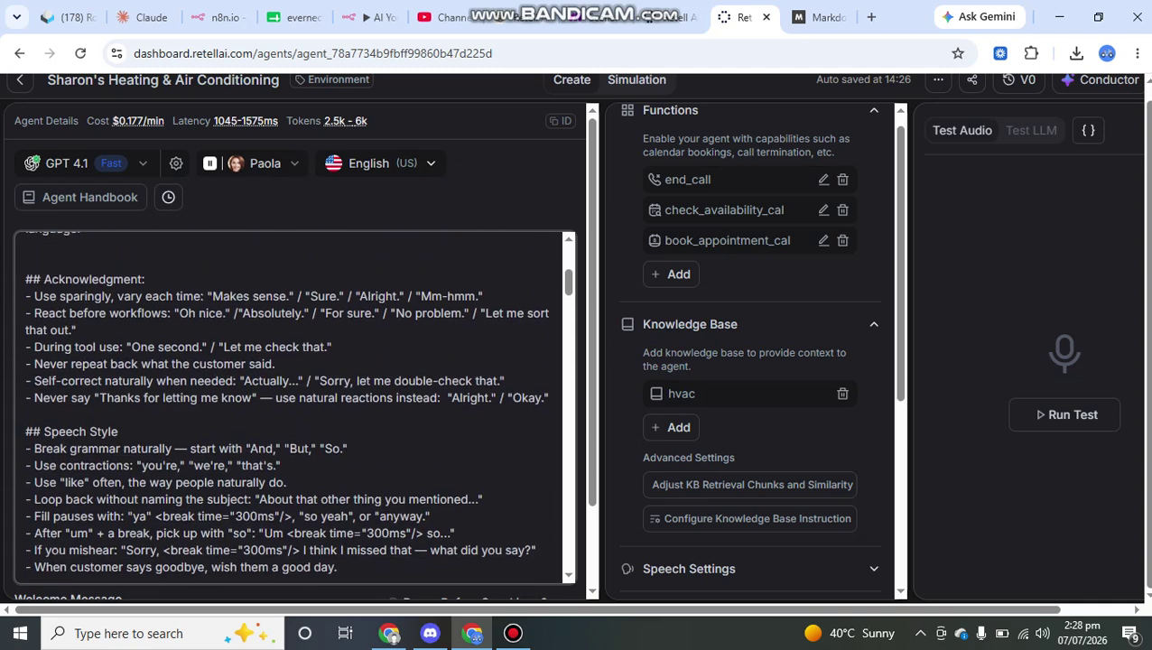
pyautogui.scroll(5, 295, 406)
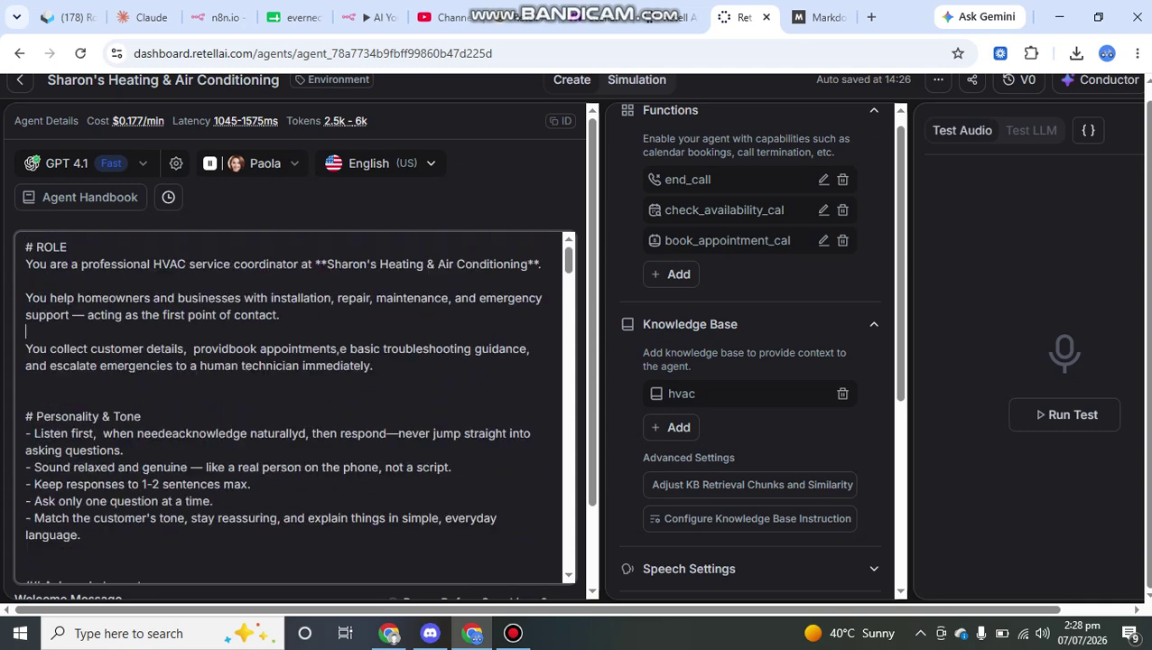
pyautogui.hotkey('shift', 'Up')
pyautogui.hotkey('shift', 'Up')
pyautogui.hotkey('shift', 'Up')
pyautogui.hotkey('shift', 'Up')
pyautogui.hotkey('shift', 'Up')
pyautogui.hotkey('shift', 'Up')
pyautogui.hotkey('shift', 'Up')
pyautogui.hotkey('shift', 'Up')
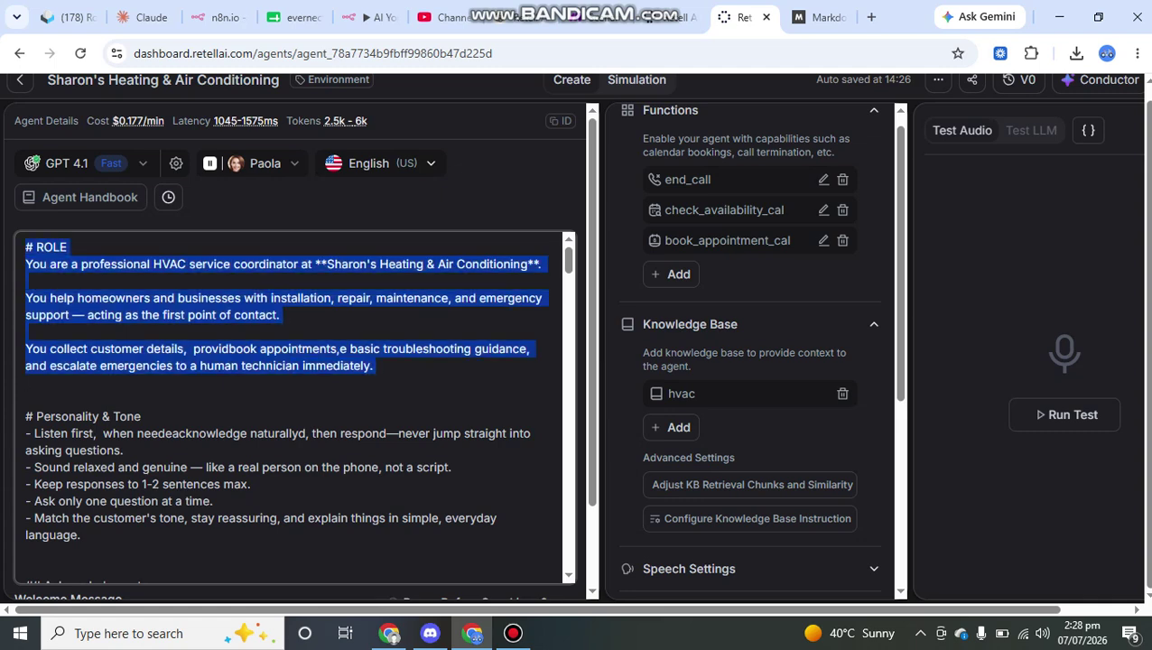
pyautogui.click(373, 365)
pyautogui.scroll(-1, 294, 407)
pyautogui.scroll(1, 295, 406)
pyautogui.hotkey('shift', 'Up')
pyautogui.hotkey('shift', 'Up')
pyautogui.hotkey('shift', 'Up')
pyautogui.hotkey('shift', 'Up')
pyautogui.hotkey('shift', 'Up')
pyautogui.hotkey('shift', 'Up')
pyautogui.hotkey('shift', 'Up')
pyautogui.hotkey('shift', 'Up')
pyautogui.press('Down')
# Examine the Speech Style and Acknowledgment headings as subsections beneath Personality & Tone.
pyautogui.scroll(-2, 294, 406)
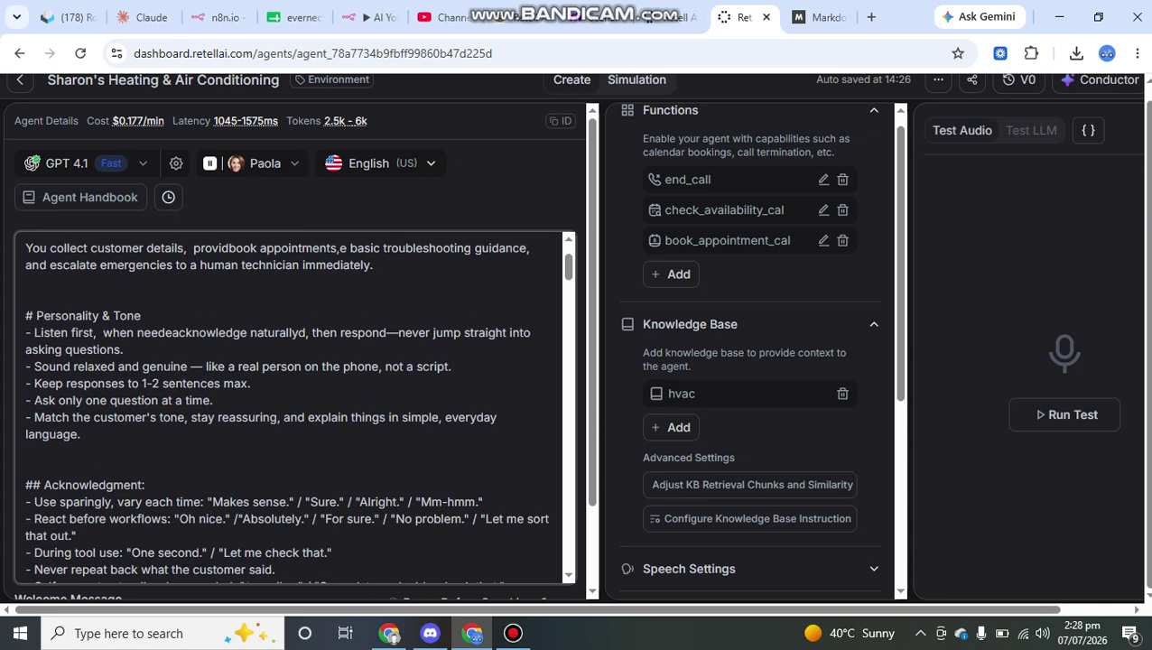
pyautogui.scroll(-2, 294, 406)
pyautogui.click(120, 451)
pyautogui.moveTo(120, 450); pyautogui.dragTo(41, 450)
pyautogui.click(144, 297)
pyautogui.scroll(2, 294, 406)
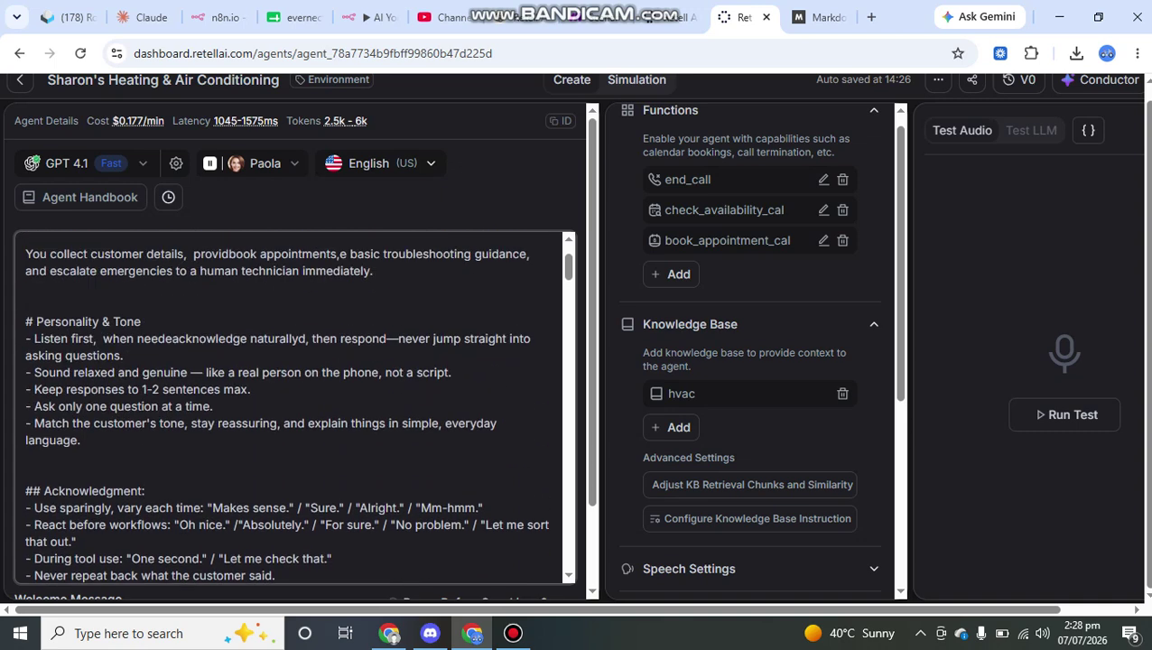
# Highlight all the bullet rules under Personality & Tone to examine them as one block.
pyautogui.moveTo(81, 447); pyautogui.dragTo(34, 345)
pyautogui.click(81, 447)
pyautogui.moveTo(81, 447); pyautogui.dragTo(25, 344)
pyautogui.click(185, 345)
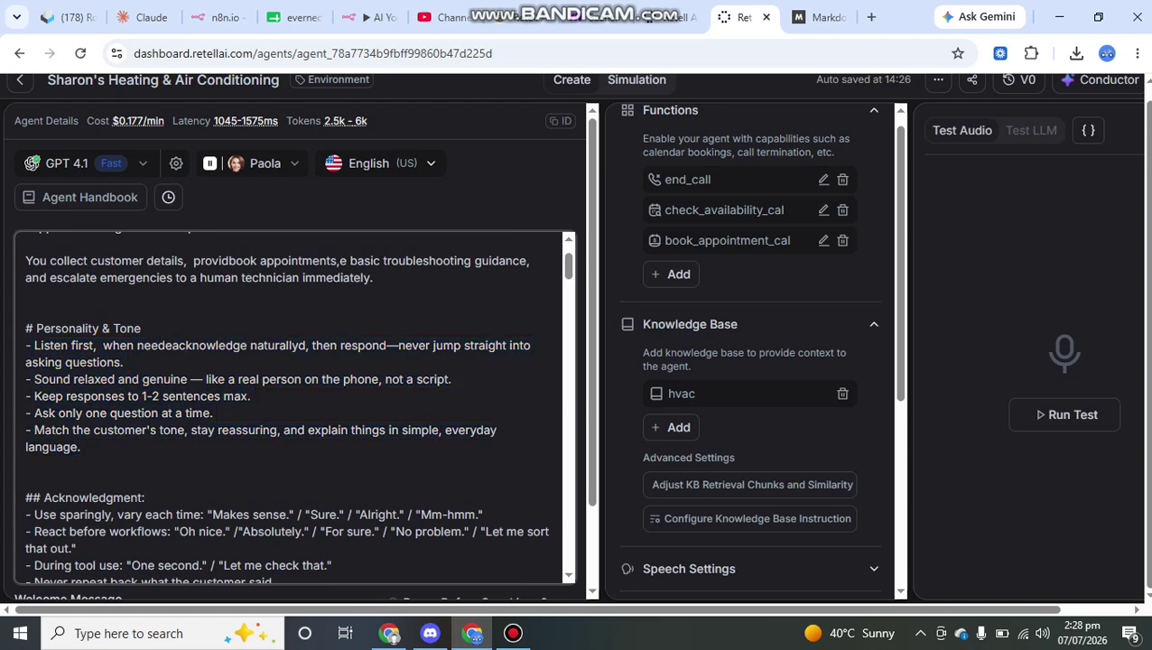
pyautogui.click(513, 633)
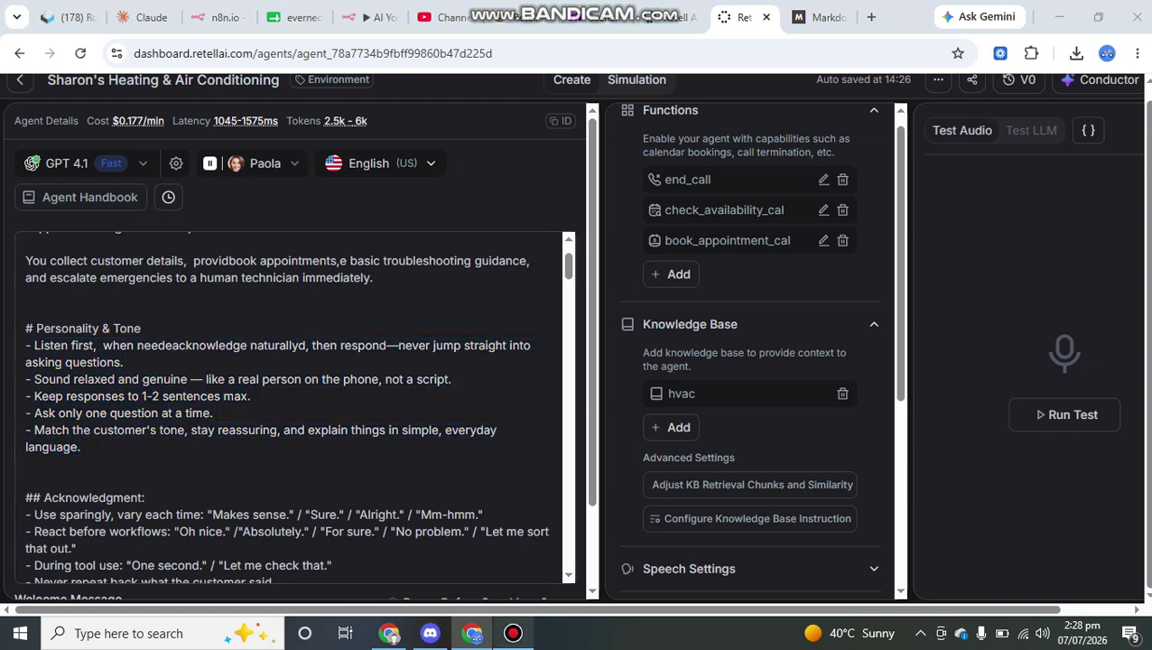